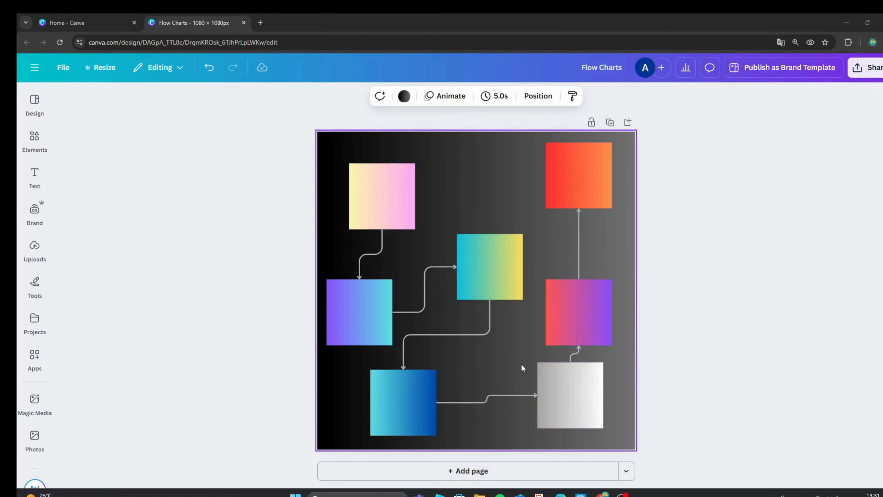
# Add a second page and place a square near its upper-left corner, shrunk to about half its original width
pyautogui.click(511, 472)
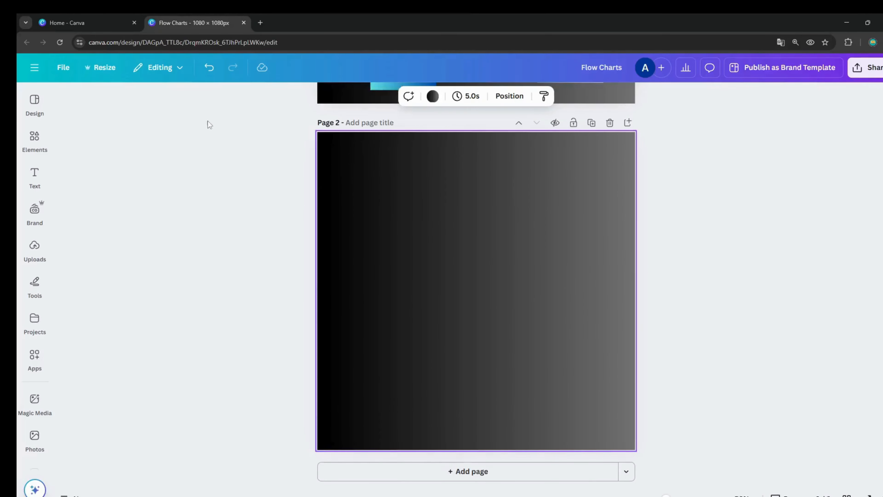
pyautogui.click(36, 139)
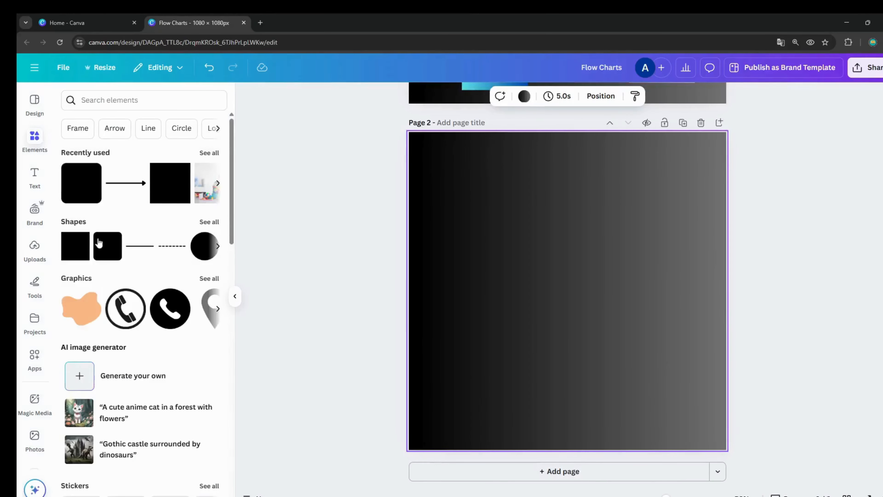
pyautogui.click(81, 252)
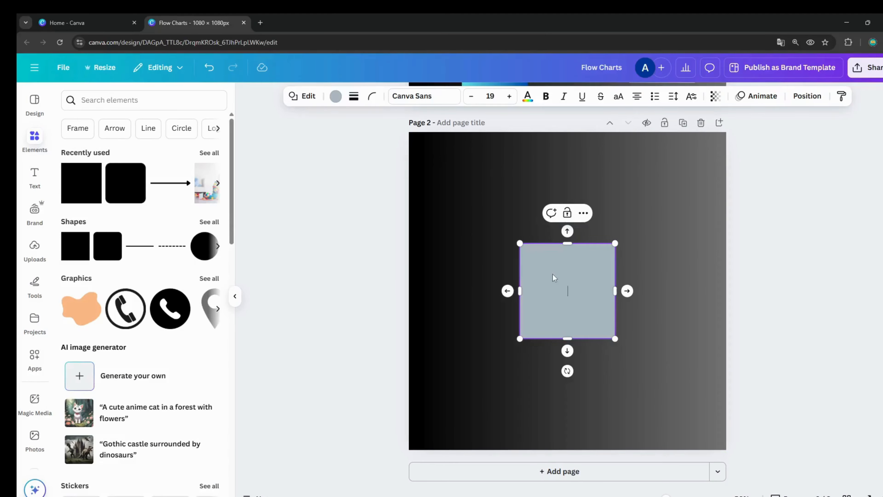
pyautogui.moveTo(581, 261); pyautogui.dragTo(489, 181)
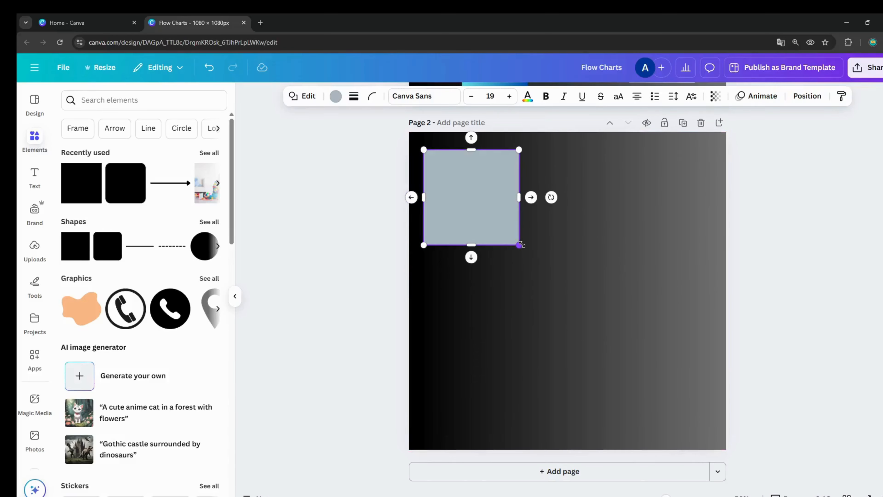
pyautogui.moveTo(521, 244); pyautogui.dragTo(473, 199)
pyautogui.click(505, 188)
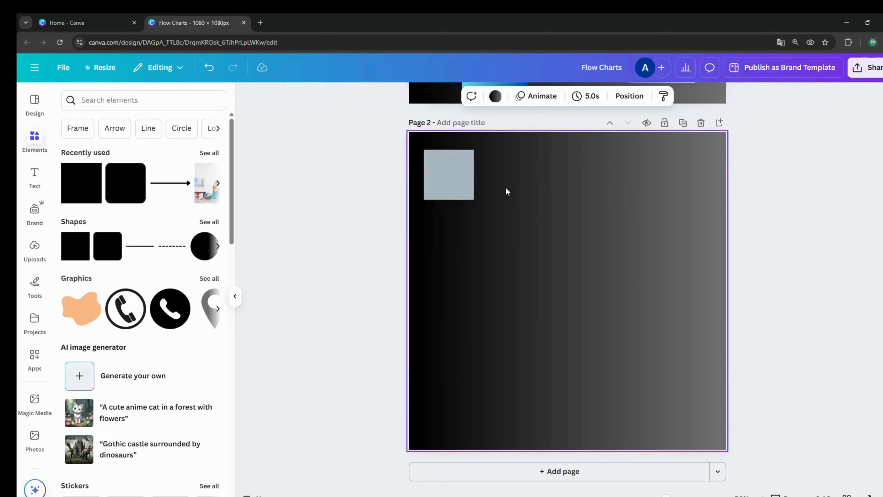
pyautogui.click(459, 179)
pyautogui.click(512, 195)
pyautogui.rightClick(513, 195)
pyautogui.rightClick(451, 195)
pyautogui.click(508, 454)
pyautogui.click(550, 195)
pyautogui.click(432, 165)
pyautogui.click(448, 130)
pyautogui.moveTo(454, 182); pyautogui.dragTo(622, 331)
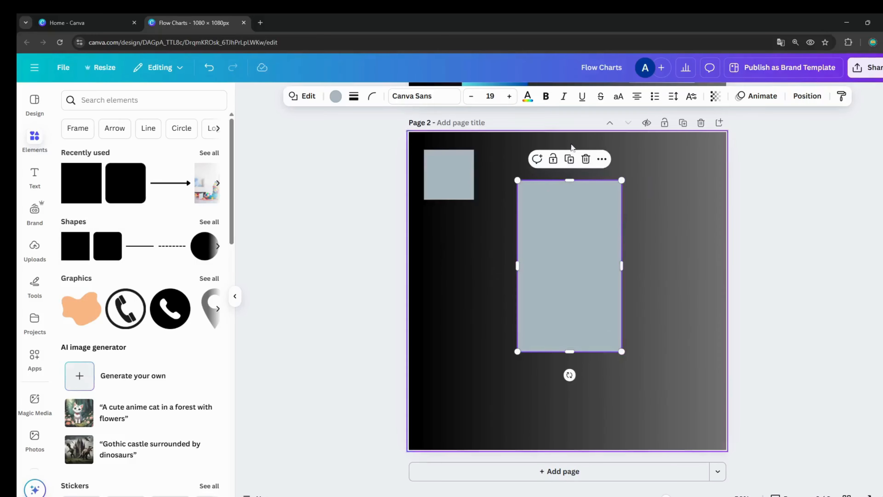
pyautogui.click(569, 159)
pyautogui.click(680, 190)
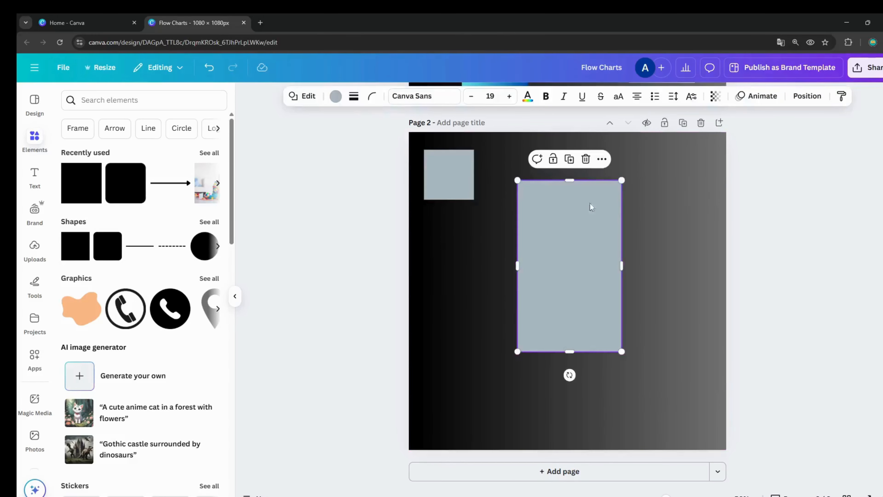
pyautogui.click(586, 158)
pyautogui.click(438, 186)
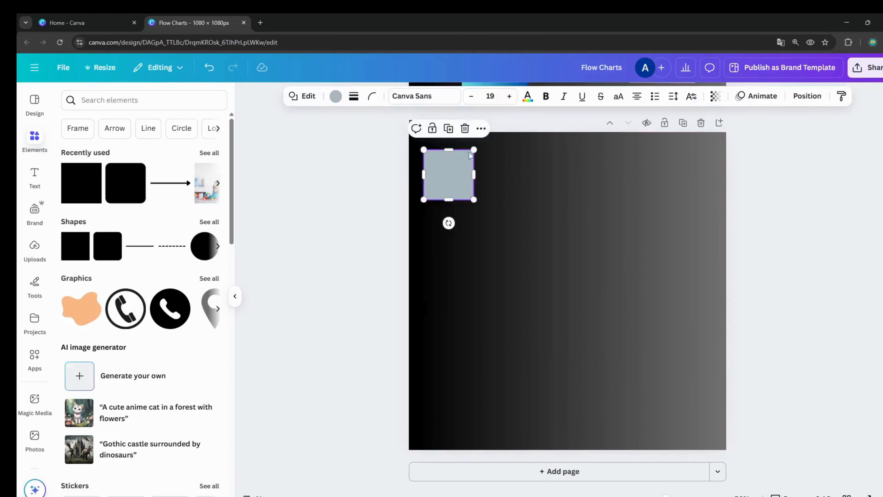
pyautogui.click(448, 128)
pyautogui.moveTo(455, 179); pyautogui.dragTo(566, 351)
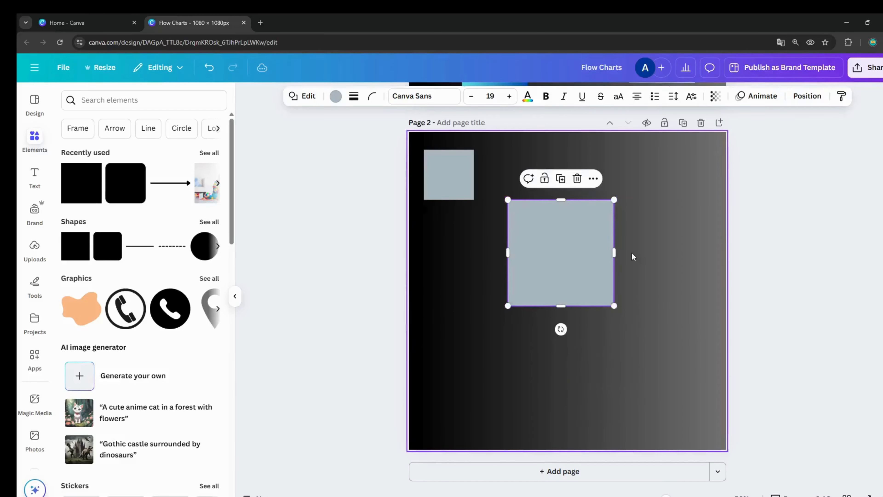
pyautogui.press('Delete')
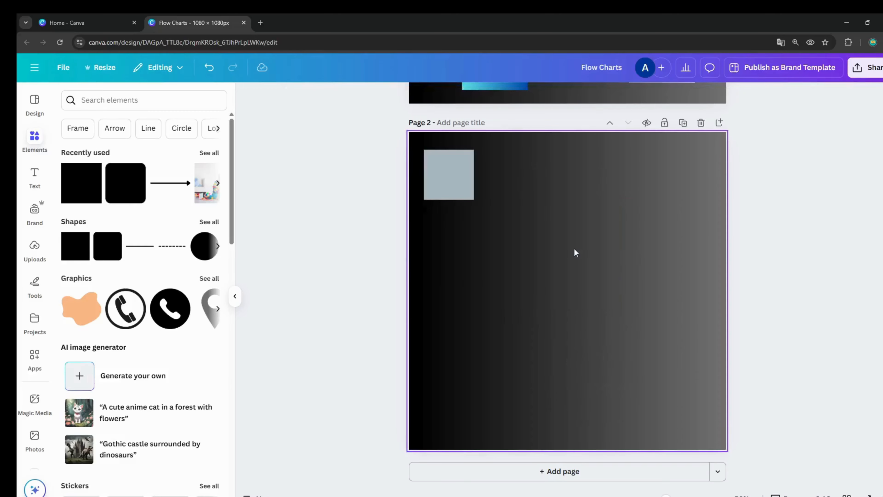
# Duplicate the square twice, placing one copy well below the original and the other across the page, level with the first copy
pyautogui.click(451, 185)
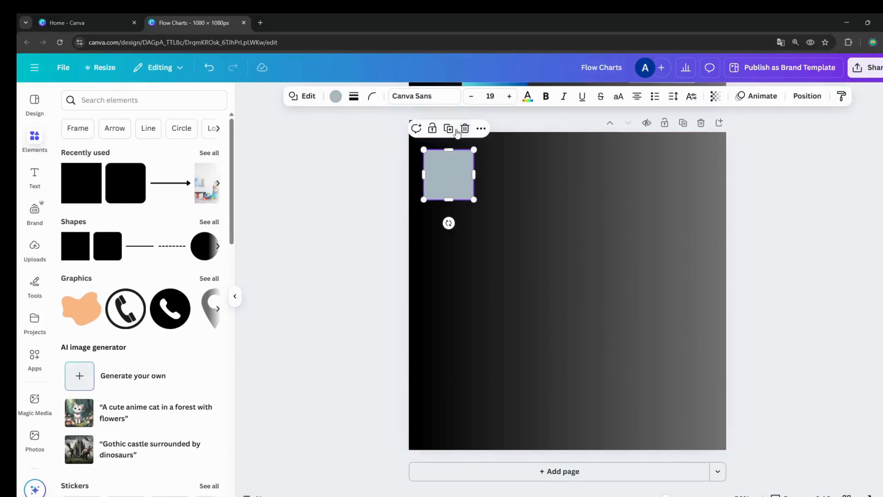
pyautogui.hotkey('ctrl', 'd')
pyautogui.moveTo(455, 189); pyautogui.dragTo(451, 310)
pyautogui.click(448, 254)
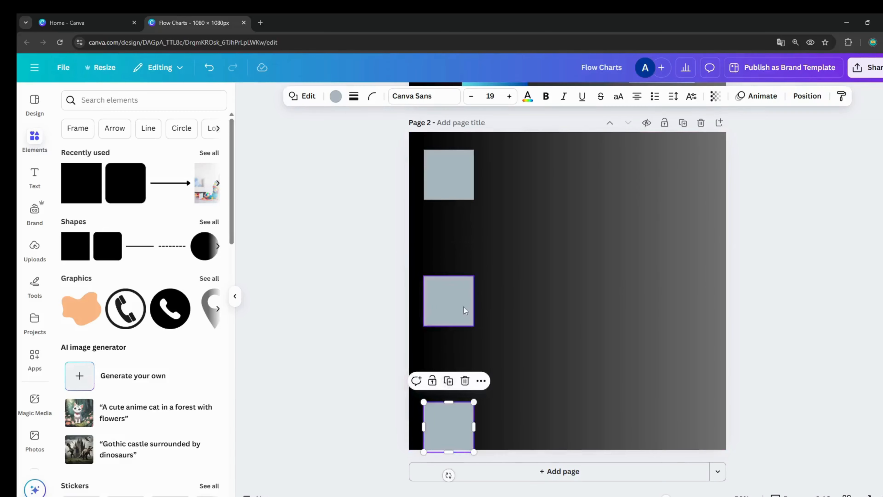
pyautogui.moveTo(454, 419); pyautogui.dragTo(631, 293)
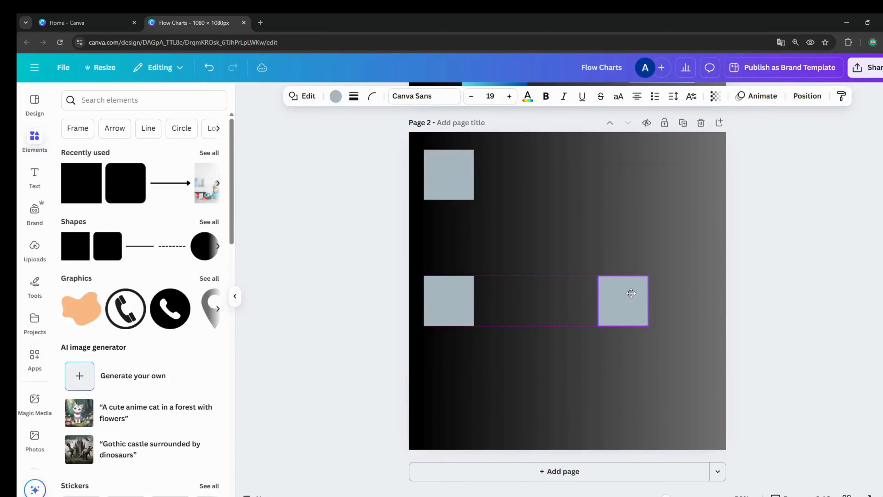
pyautogui.click(628, 209)
# Fill the upper square with the red-to-purple gradient, the one below with teal-to-green and the one at right with purple-to-green
pyautogui.click(452, 173)
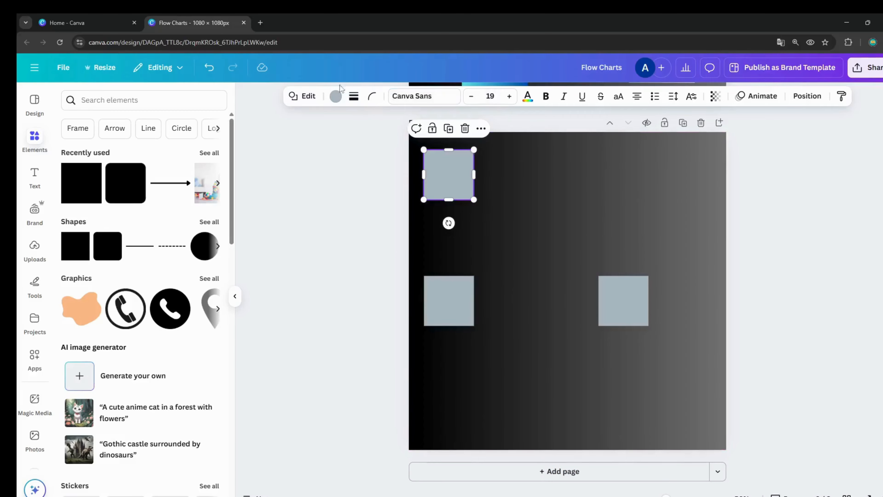
pyautogui.click(335, 95)
pyautogui.scroll(-1, 169, 443)
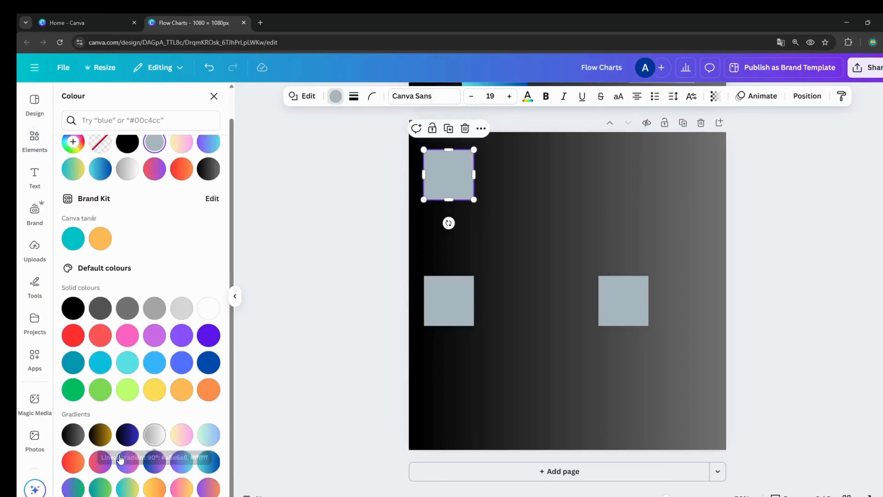
pyautogui.click(108, 461)
pyautogui.click(450, 299)
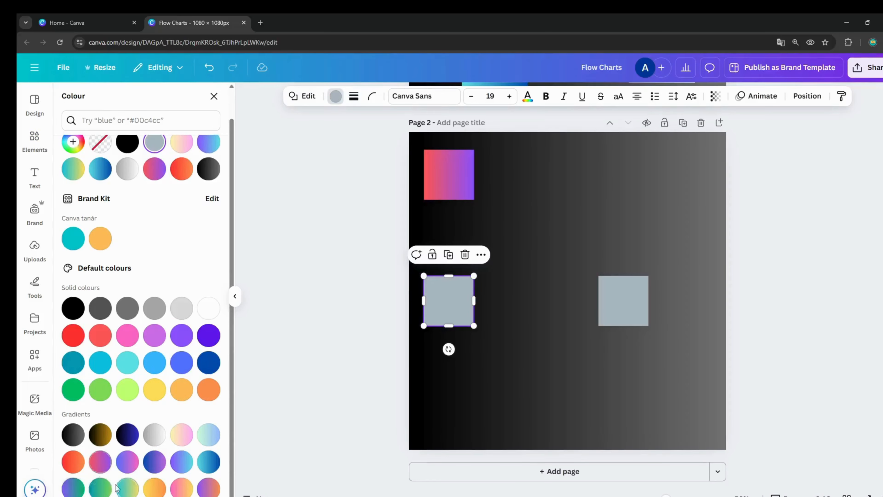
pyautogui.click(105, 486)
pyautogui.click(621, 314)
pyautogui.click(71, 486)
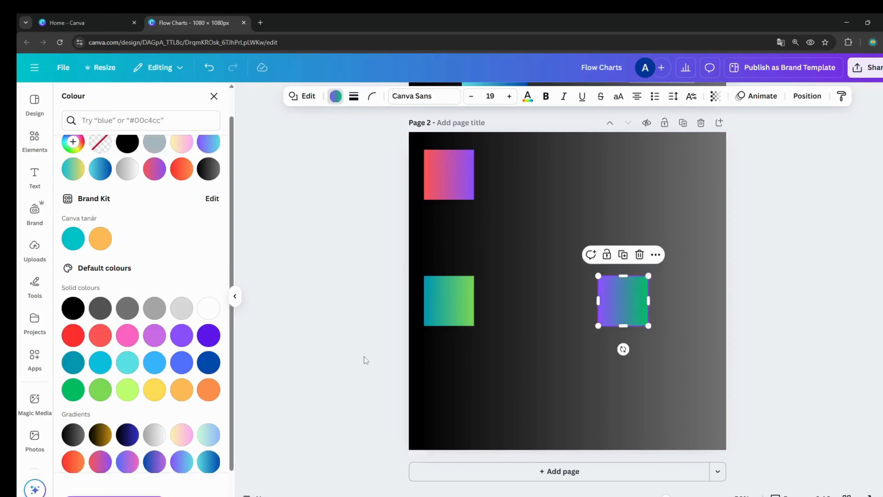
pyautogui.click(583, 175)
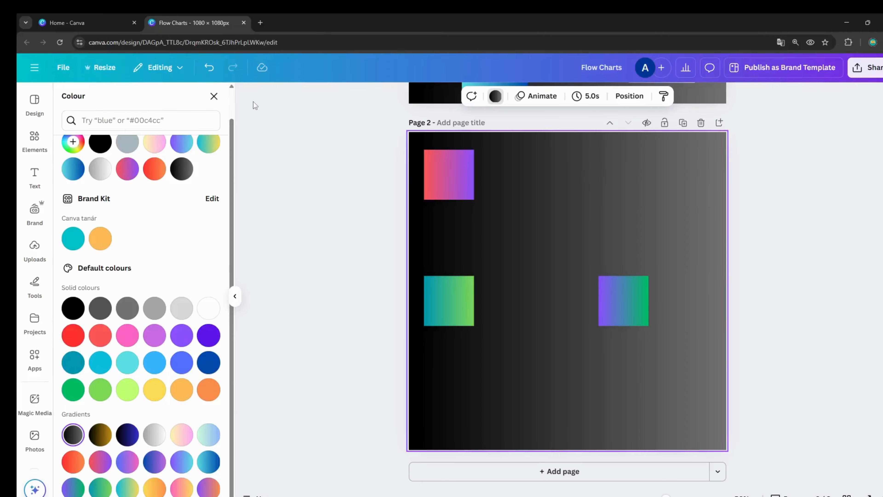
pyautogui.click(214, 97)
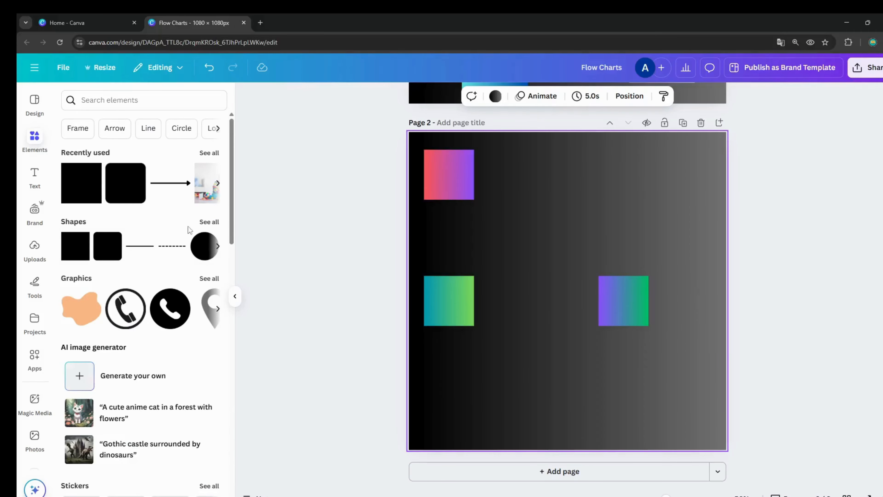
# Add a straight arrow line running from the red-to-purple square's bottom edge to the teal-to-green square's top edge
pyautogui.click(208, 222)
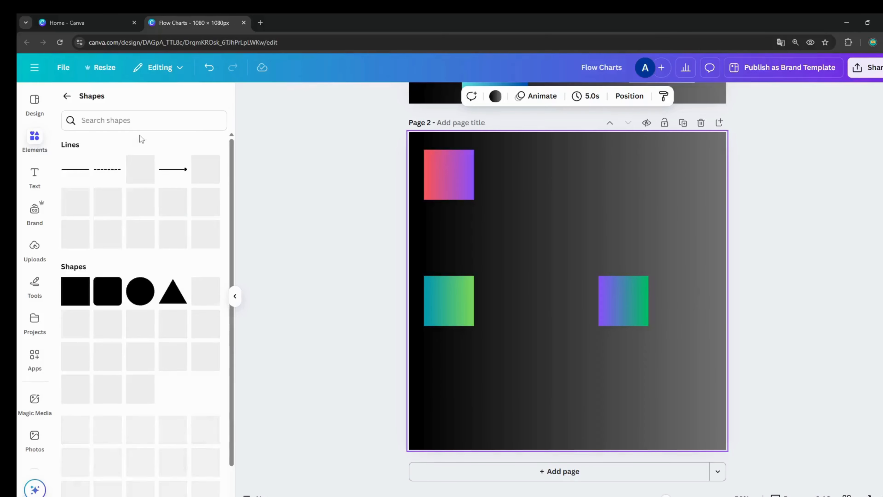
pyautogui.click(172, 170)
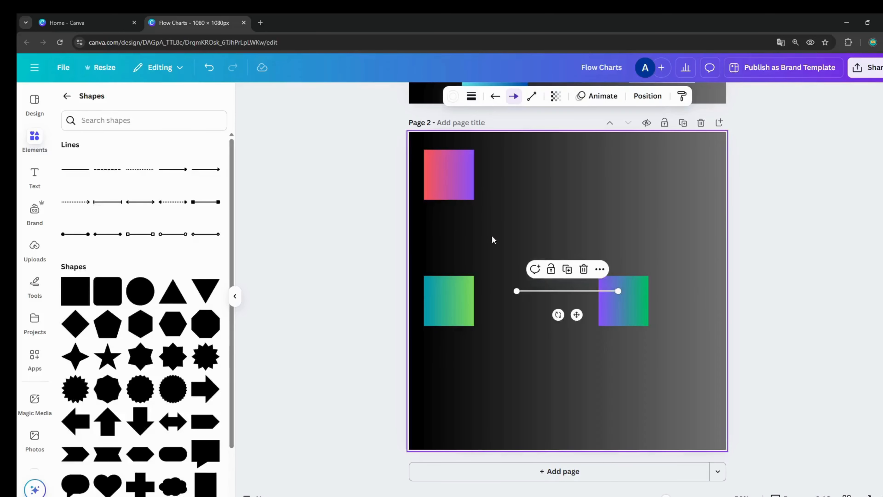
pyautogui.moveTo(517, 292); pyautogui.dragTo(449, 200)
pyautogui.moveTo(618, 290); pyautogui.dragTo(448, 275)
pyautogui.click(507, 253)
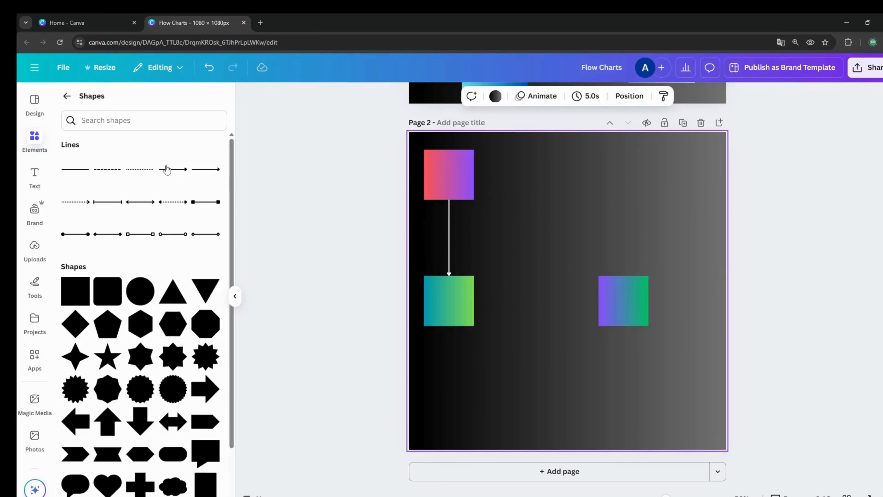
# Connect the teal-to-green square's right side to the purple-to-green square's left side with a second straight arrow
pyautogui.click(172, 170)
pyautogui.moveTo(513, 292); pyautogui.dragTo(474, 300)
pyautogui.moveTo(621, 291); pyautogui.dragTo(599, 301)
pyautogui.click(609, 235)
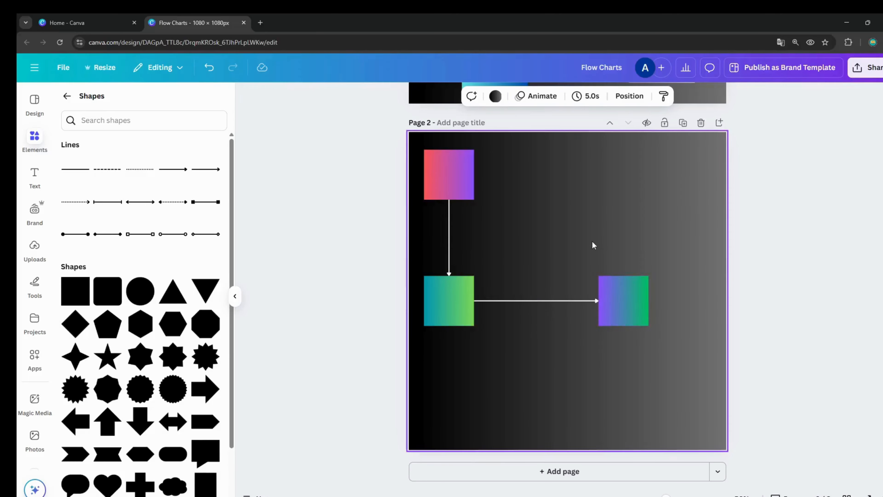
# Move the purple-to-green square lower on page 2 with its arrow still attached
pyautogui.moveTo(601, 300); pyautogui.dragTo(611, 352)
pyautogui.moveTo(616, 320); pyautogui.dragTo(606, 347)
pyautogui.click(603, 229)
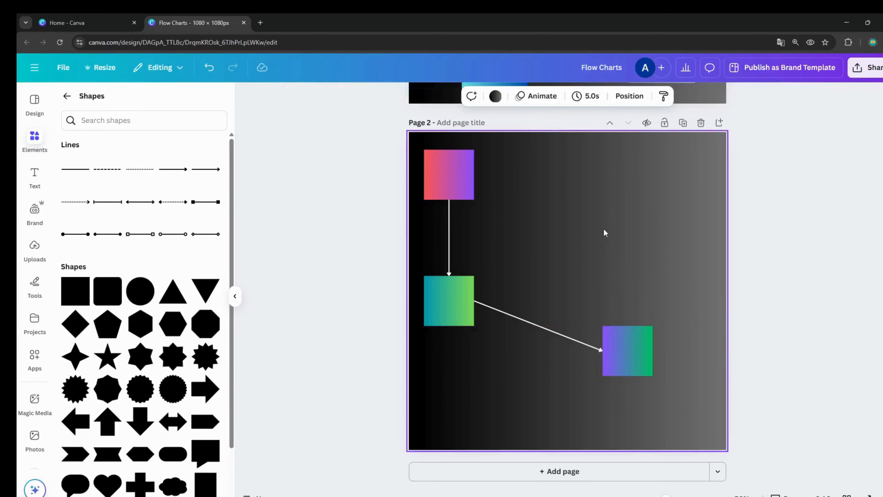
# On page 1, reposition the teal-to-yellow, red-to-purple and red-to-orange squares with their elbow connectors attached
pyautogui.scroll(8, 645, 266)
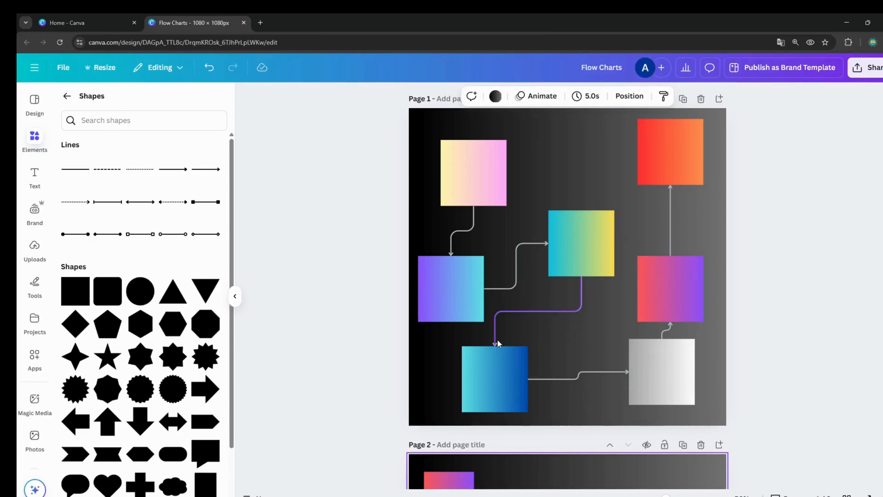
pyautogui.click(591, 238)
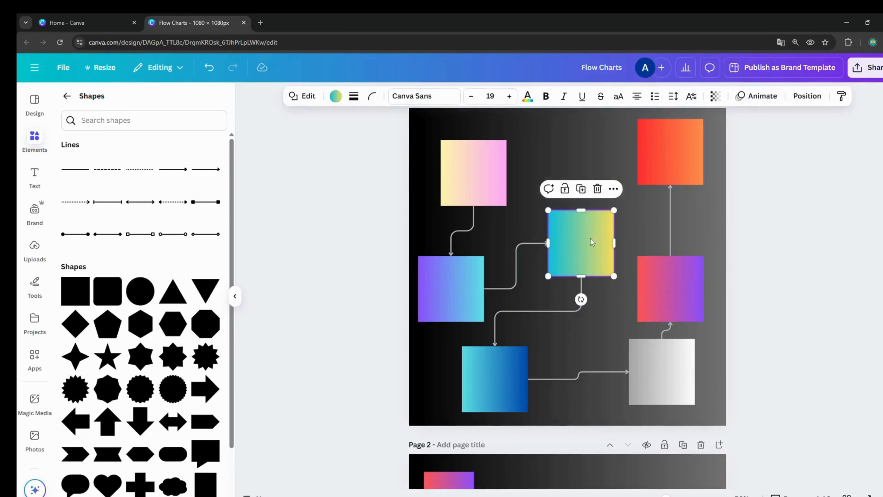
pyautogui.moveTo(590, 239)
pyautogui.mouseDown()
pyautogui.moveTo(594, 178)
pyautogui.moveTo(596, 258)
pyautogui.moveTo(608, 244)
pyautogui.moveTo(600, 229)
pyautogui.mouseUp()
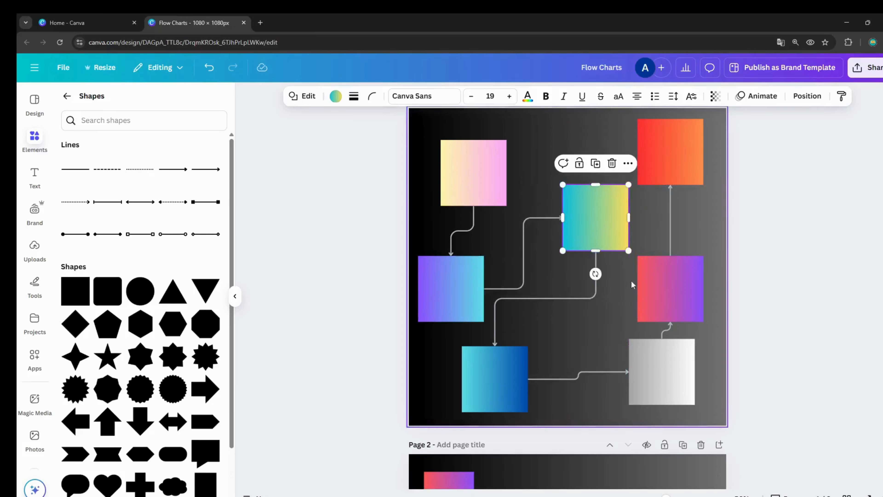
pyautogui.moveTo(650, 292); pyautogui.dragTo(666, 270)
pyautogui.moveTo(673, 172); pyautogui.dragTo(664, 168)
pyautogui.moveTo(612, 217); pyautogui.dragTo(604, 244)
# Move page 1's yellow-to-pink square up and right, the purple-to-cyan square slightly down and the cyan-to-blue square right
pyautogui.moveTo(497, 189); pyautogui.dragTo(531, 177)
pyautogui.click(470, 280)
pyautogui.moveTo(470, 280); pyautogui.dragTo(470, 286)
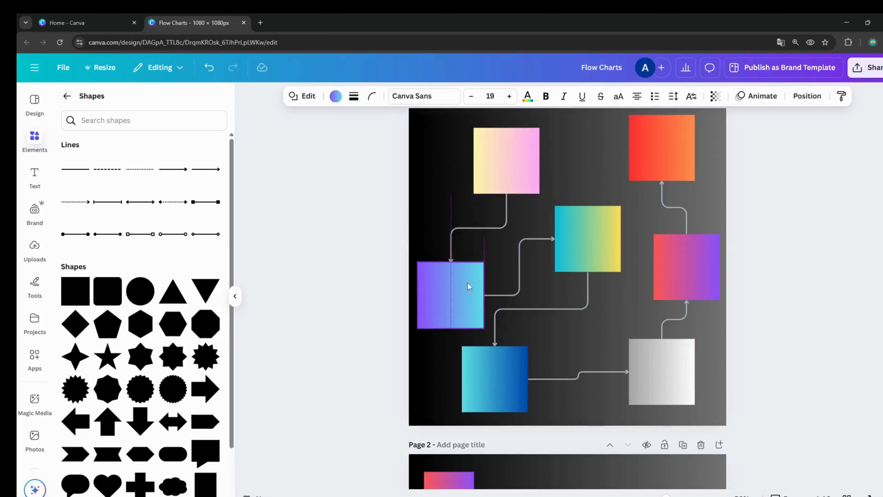
pyautogui.moveTo(481, 385); pyautogui.dragTo(503, 387)
# Delete the purple-to-green square, the teal-to-green square and both straight arrows from page 2
pyautogui.scroll(-5, 611, 209)
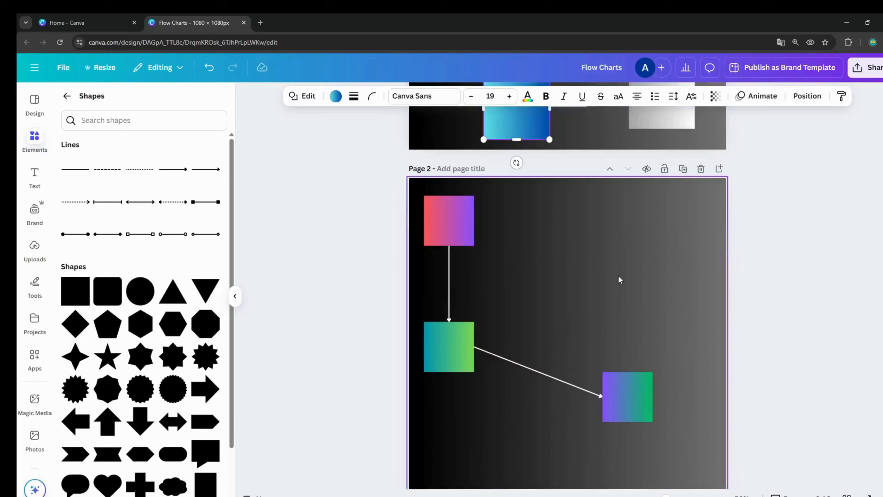
pyautogui.click(624, 400)
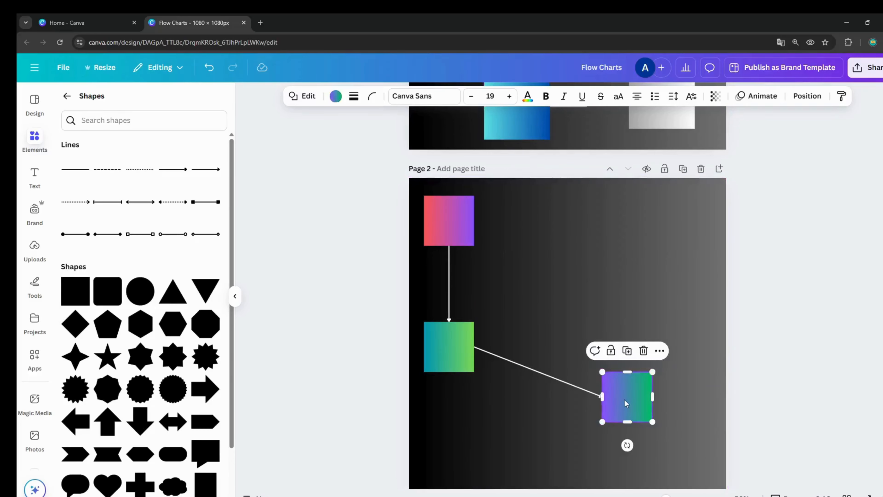
pyautogui.press('Delete')
pyautogui.click(448, 348)
pyautogui.press('Delete')
pyautogui.click(492, 359)
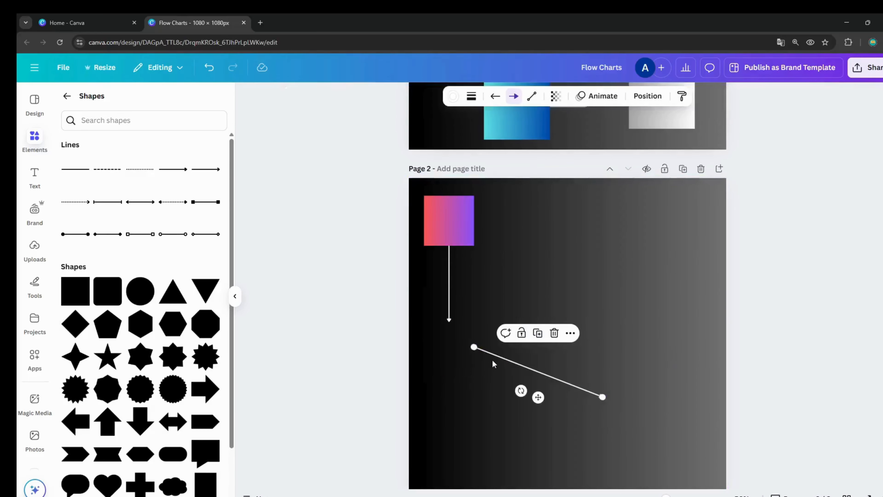
pyautogui.press('Delete')
pyautogui.click(448, 304)
pyautogui.press('Delete')
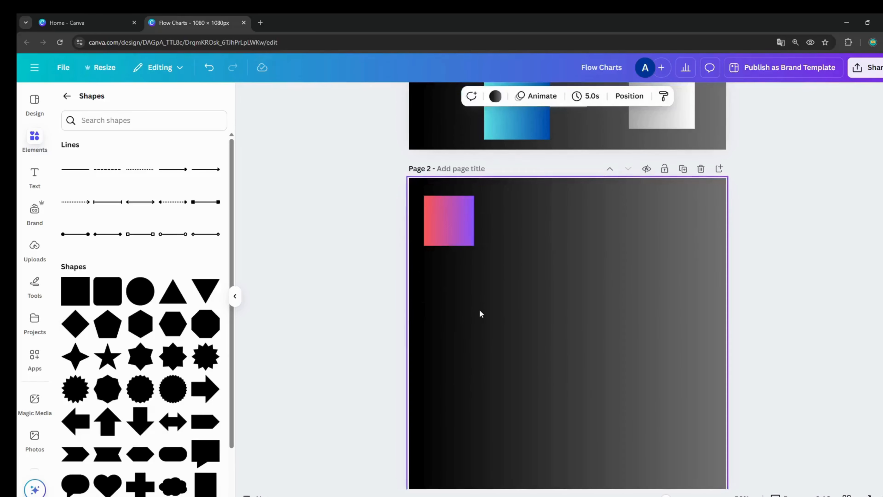
# Duplicate the red-to-purple square twice, placing one copy below and slightly right of it and the other near the lower-left corner
pyautogui.click(451, 237)
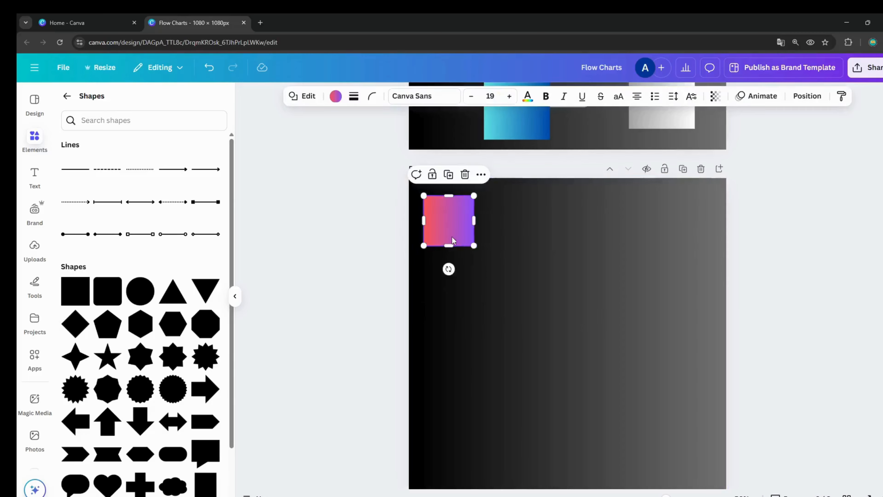
pyautogui.click(448, 175)
pyautogui.moveTo(453, 232); pyautogui.dragTo(489, 326)
pyautogui.click(485, 269)
pyautogui.moveTo(531, 398); pyautogui.dragTo(468, 414)
pyautogui.click(499, 312)
pyautogui.click(486, 274)
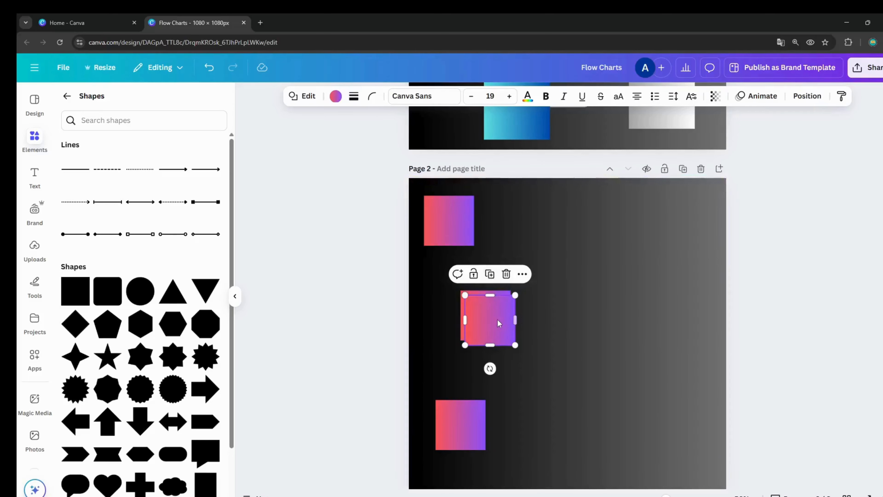
pyautogui.click(506, 273)
pyautogui.click(506, 307)
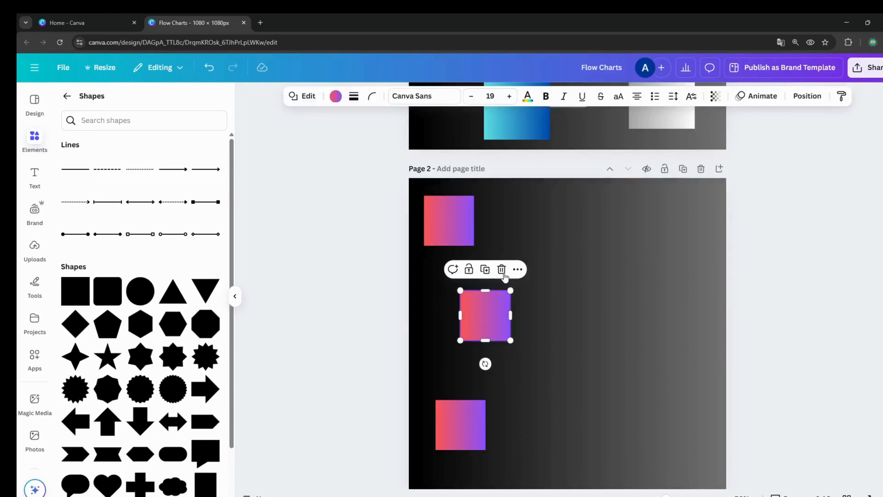
# Delete the two lower copies of the red-to-purple square from page 2
pyautogui.click(501, 269)
pyautogui.click(473, 438)
pyautogui.click(476, 378)
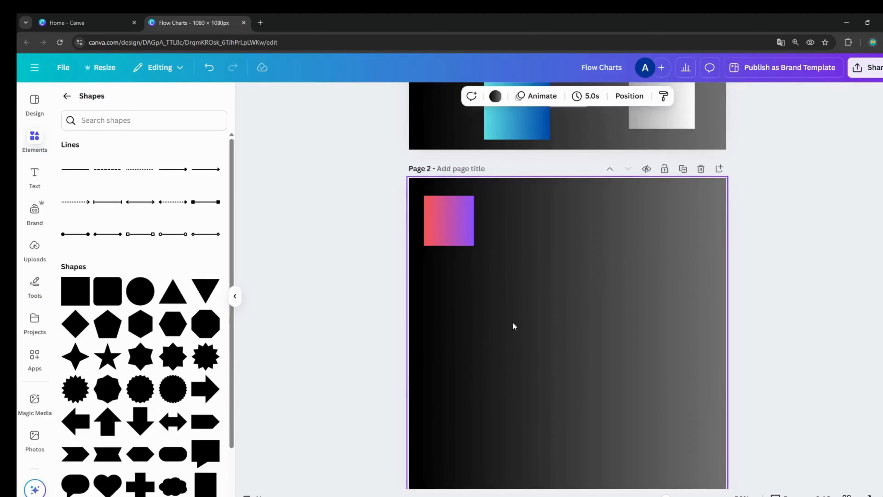
# Enable Quick Flow on page 2's remaining red-to-purple square and move it slightly right and down
pyautogui.rightClick(463, 220)
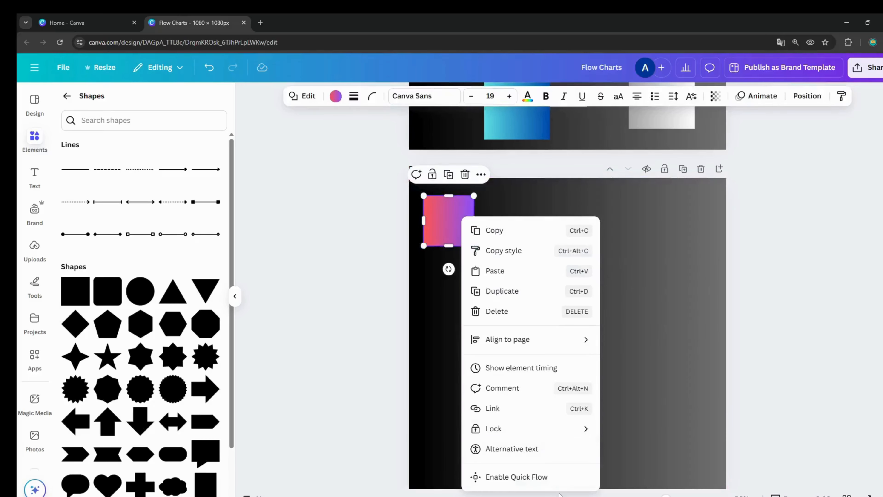
pyautogui.click(530, 484)
pyautogui.click(566, 278)
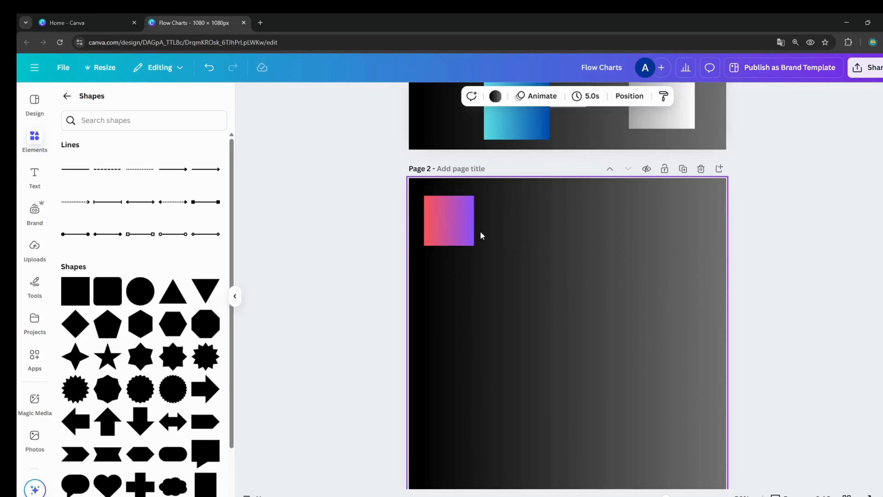
pyautogui.moveTo(463, 224); pyautogui.dragTo(482, 230)
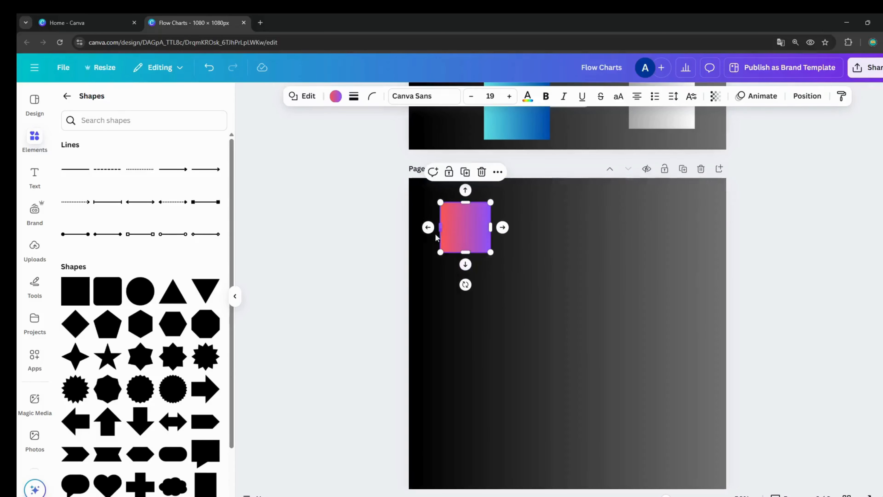
# Build a Quick Flow chain from the red-to-purple square: two connected squares to the right, two downward and one more to the right
pyautogui.click(502, 228)
pyautogui.click(575, 227)
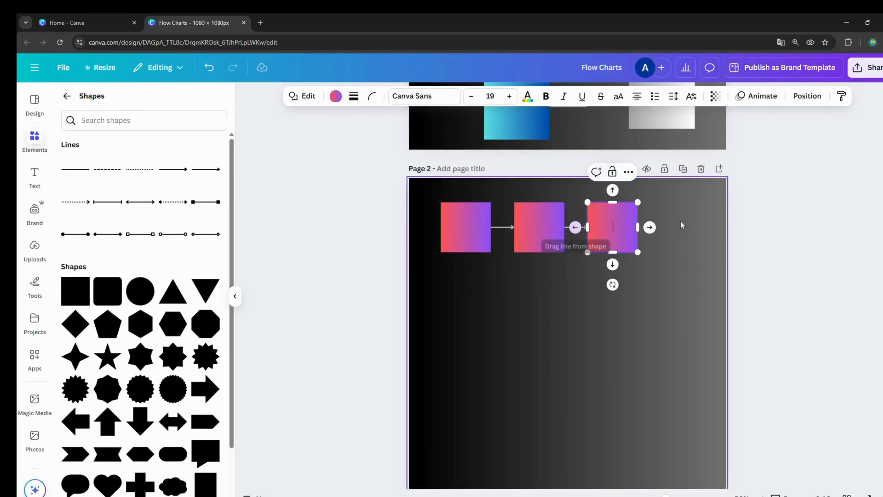
pyautogui.click(612, 264)
pyautogui.click(612, 337)
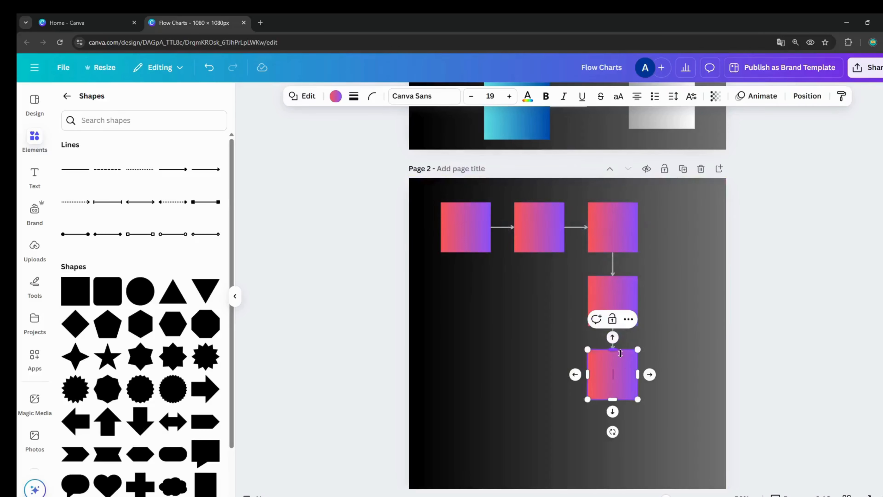
pyautogui.click(649, 374)
pyautogui.click(539, 389)
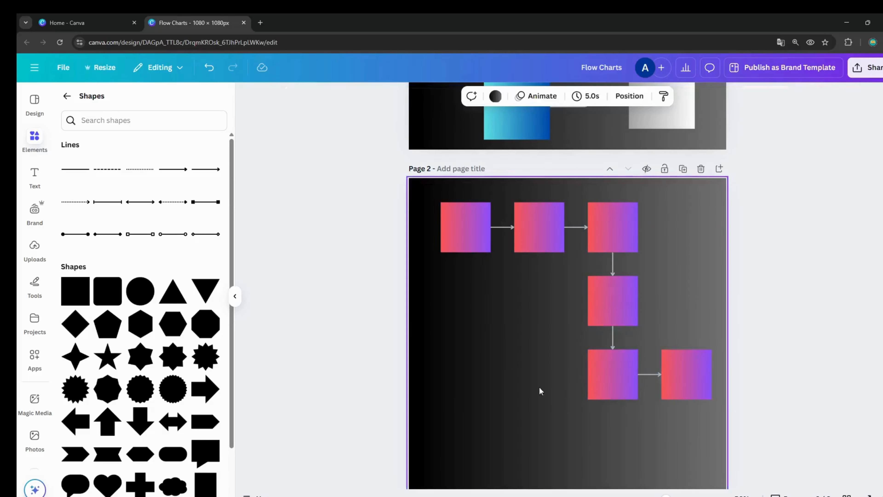
# Recolour the top row's third square with the teal-to-yellow gradient and the second square with the pink-to-yellow gradient
pyautogui.click(553, 221)
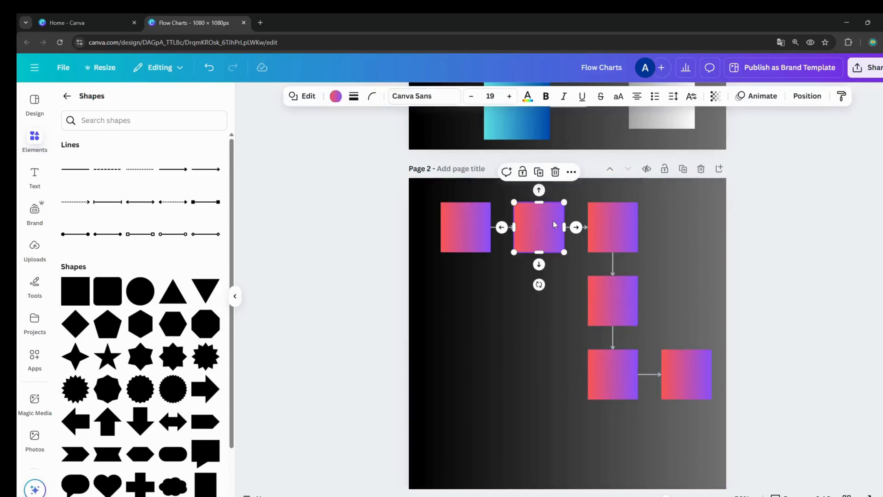
pyautogui.click(336, 95)
pyautogui.scroll(-1, 105, 470)
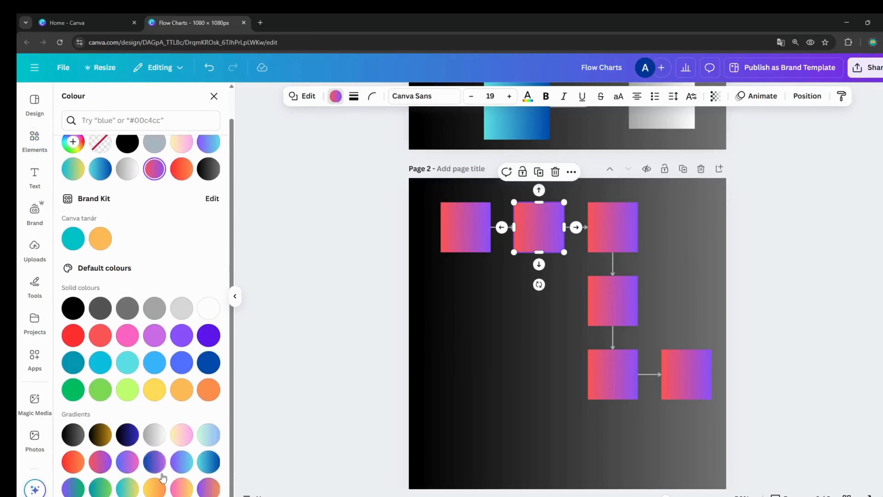
pyautogui.click(105, 467)
pyautogui.click(612, 239)
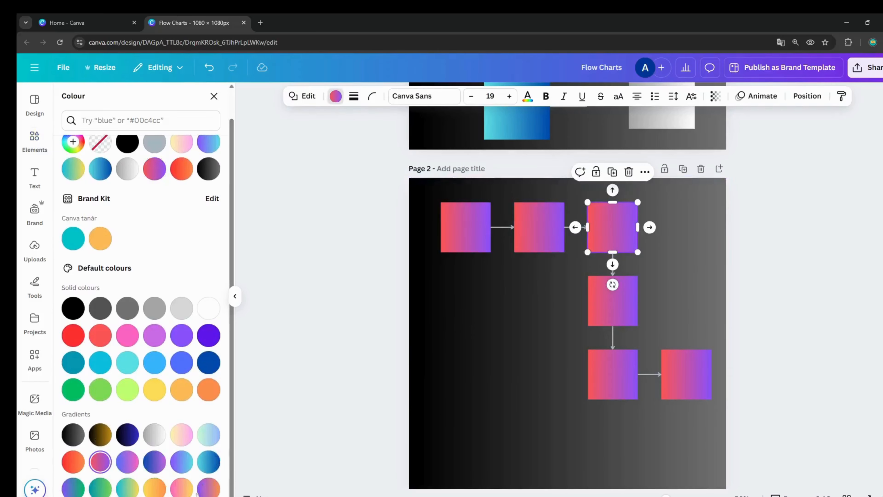
pyautogui.click(127, 488)
pyautogui.click(539, 244)
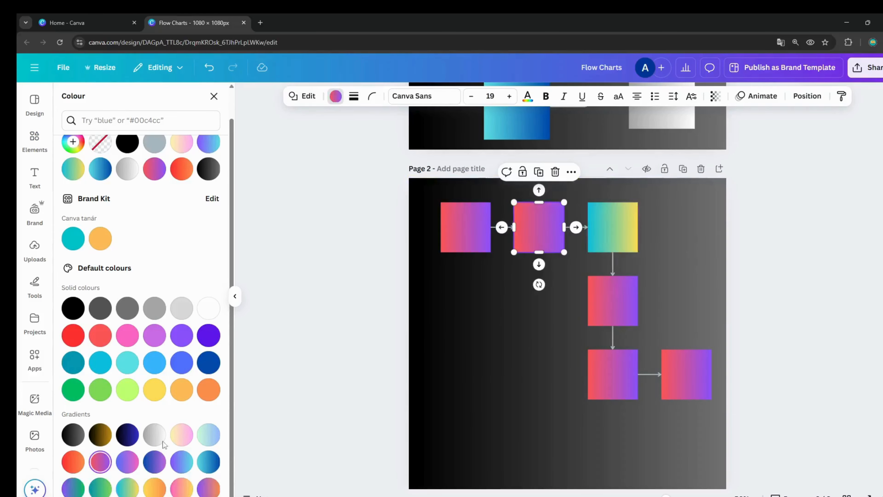
pyautogui.click(178, 493)
# Fill the chain's fourth square with the yellow-to-pink gradient, the fifth with red-to-orange and the last with cyan-to-blue
pyautogui.click(602, 317)
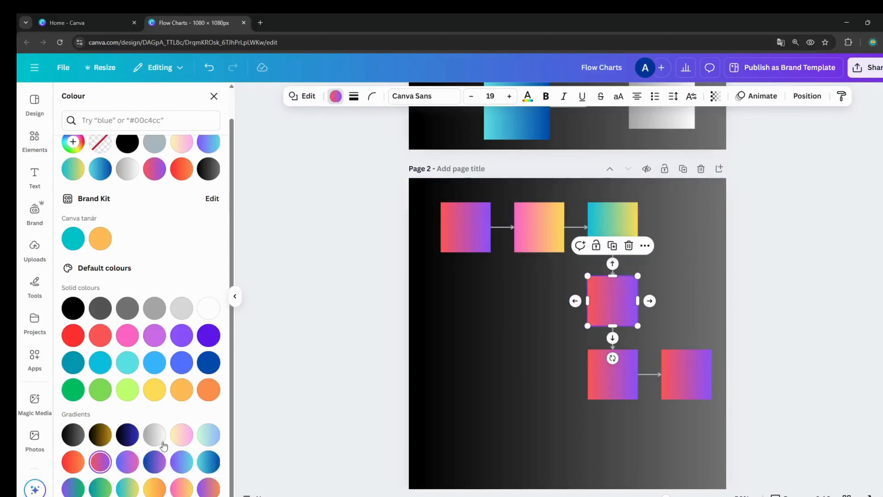
pyautogui.click(183, 439)
pyautogui.click(613, 379)
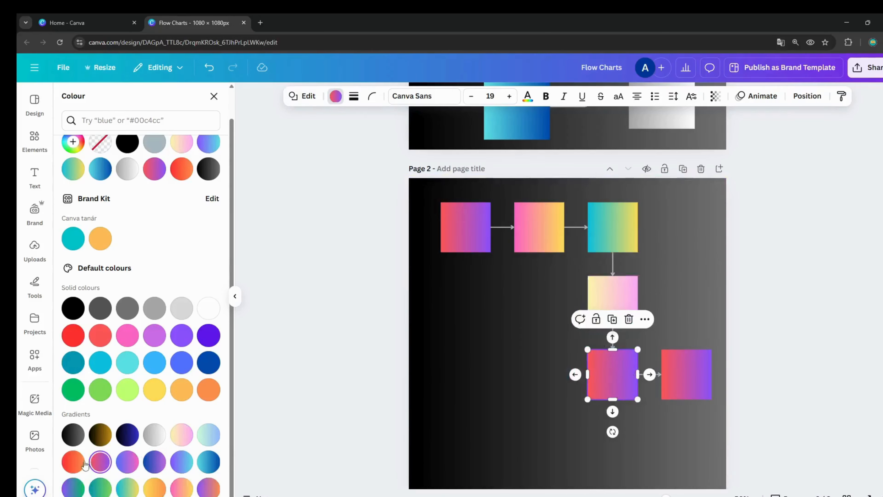
pyautogui.click(73, 461)
pyautogui.click(685, 374)
pyautogui.click(208, 461)
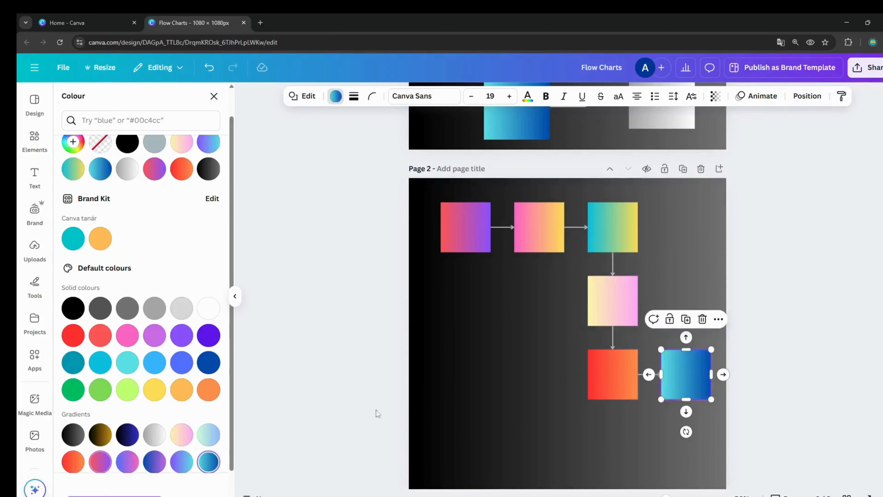
pyautogui.click(498, 349)
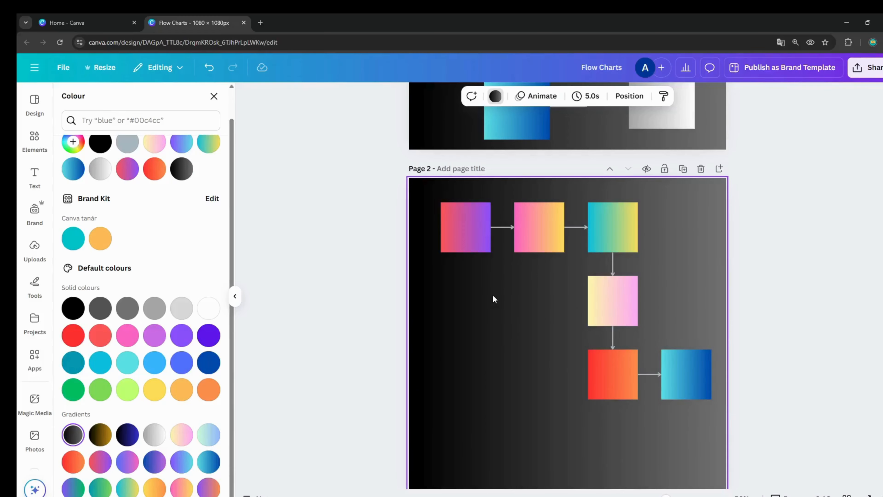
# Move the pink-to-yellow square below the red-to-purple one, the red-to-orange and cyan-to-blue squares down, and the yellow-to-pink square right
pyautogui.moveTo(552, 236); pyautogui.dragTo(478, 335)
pyautogui.moveTo(598, 382); pyautogui.dragTo(577, 454)
pyautogui.moveTo(689, 383); pyautogui.dragTo(693, 426)
pyautogui.moveTo(606, 431); pyautogui.dragTo(626, 410)
pyautogui.moveTo(601, 313); pyautogui.dragTo(644, 313)
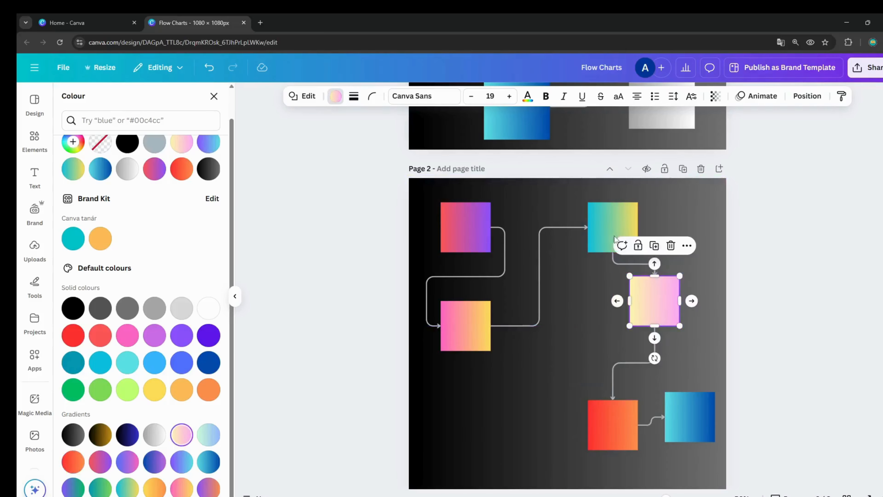
# Move the teal-to-yellow square to the page's lower left, yellow-to-pink leftward, cyan-to-blue to the upper right corner and red-to-orange beneath it
pyautogui.moveTo(608, 239); pyautogui.dragTo(476, 445)
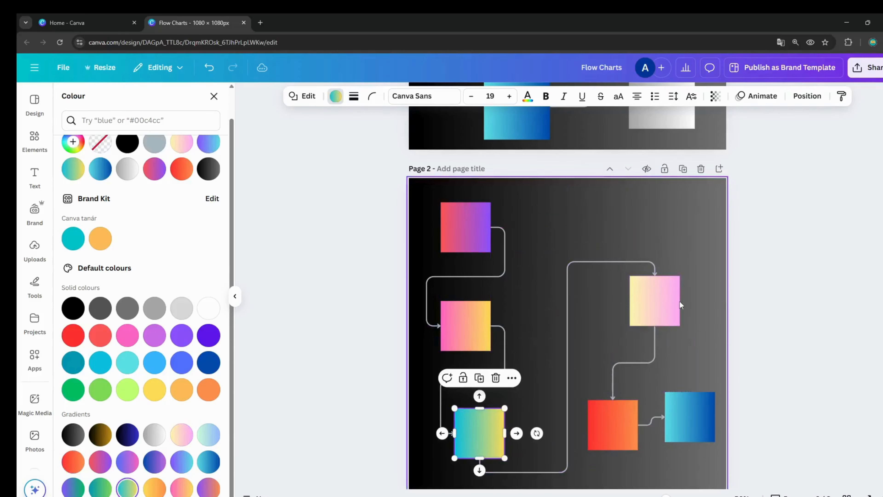
pyautogui.moveTo(661, 313); pyautogui.dragTo(599, 326)
pyautogui.moveTo(690, 417); pyautogui.dragTo(689, 216)
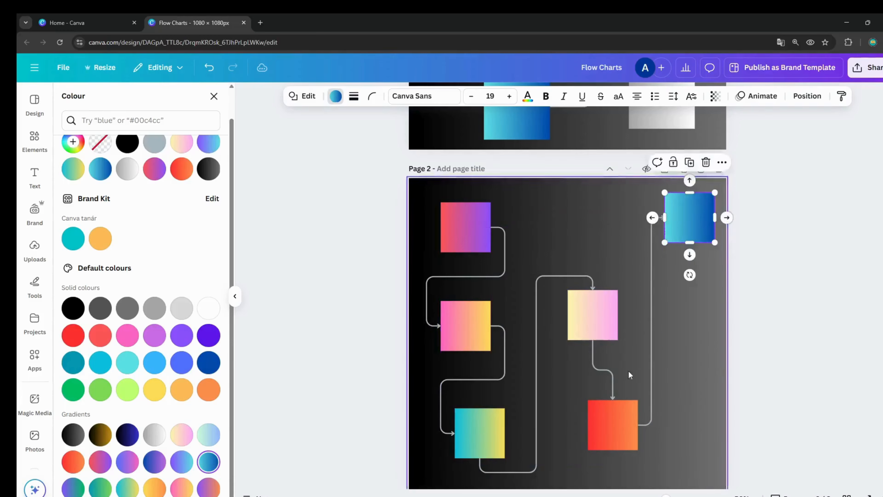
pyautogui.moveTo(629, 418); pyautogui.dragTo(671, 313)
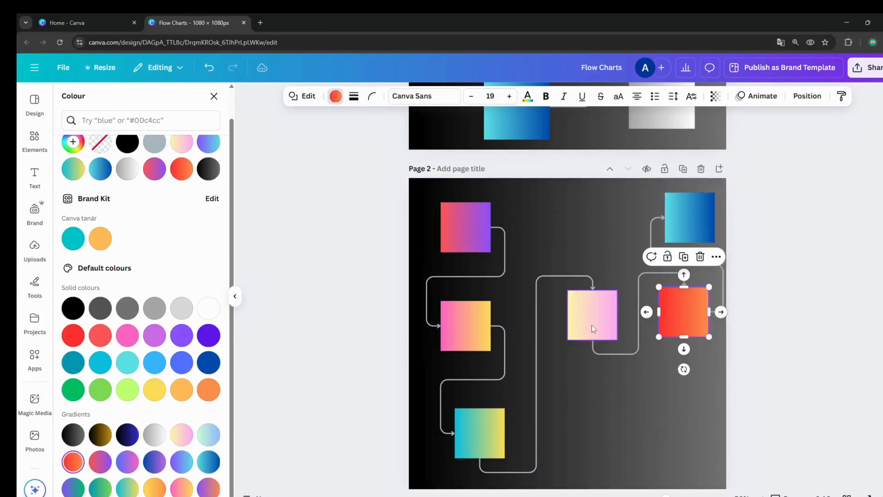
# Move the yellow-to-pink square down near the page's lower edge and the red-to-orange square slightly left
pyautogui.moveTo(592, 322); pyautogui.dragTo(604, 446)
pyautogui.moveTo(675, 304); pyautogui.dragTo(645, 307)
pyautogui.click(622, 259)
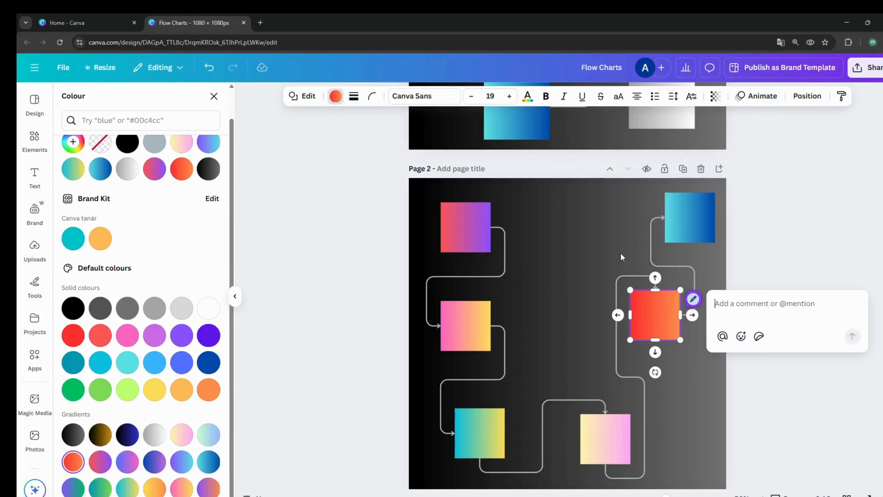
pyautogui.click(680, 220)
pyautogui.click(685, 229)
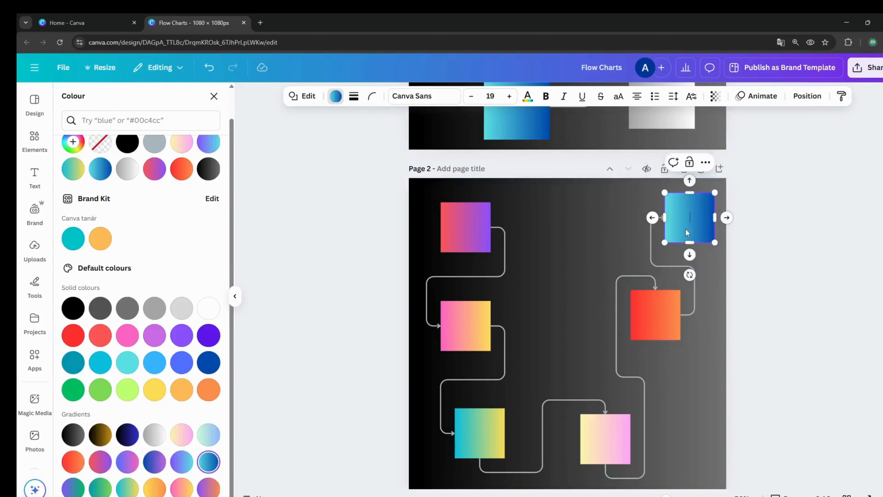
pyautogui.click(718, 213)
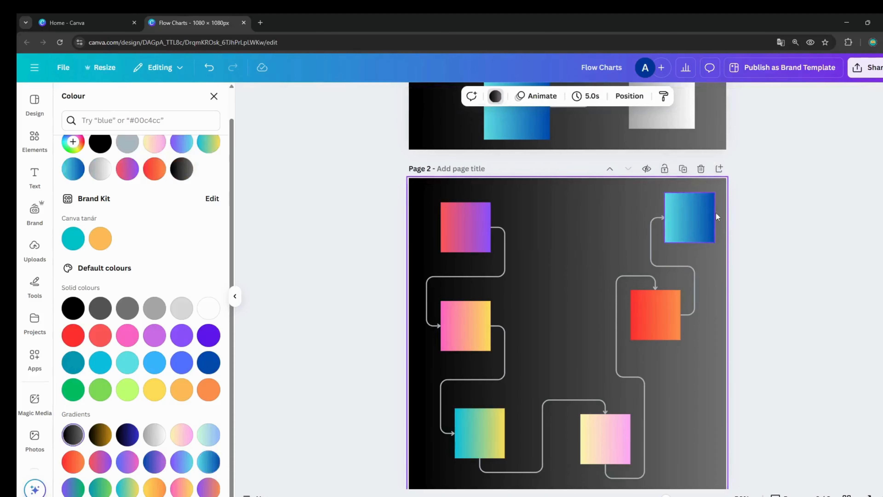
# Delete the cyan-to-blue and red-to-orange squares together with their connector arrows from page 2
pyautogui.click(699, 213)
pyautogui.press('Delete')
pyautogui.click(653, 316)
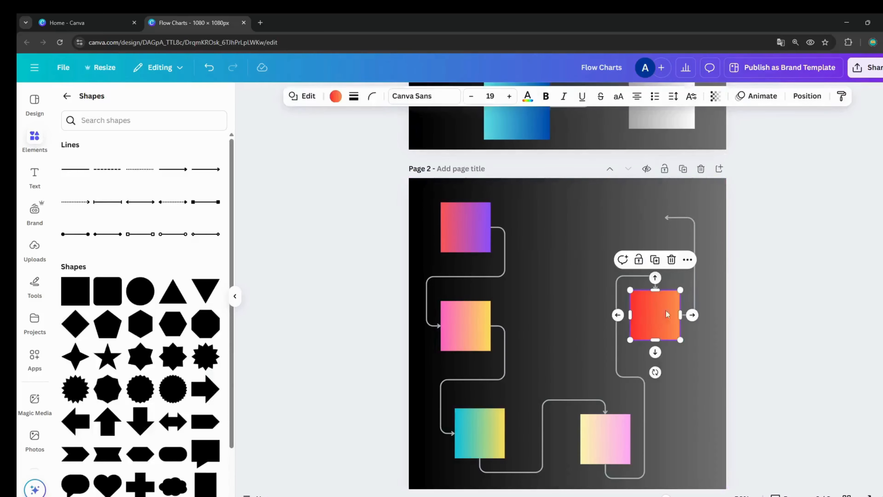
pyautogui.press('Delete')
pyautogui.click(666, 259)
pyautogui.press('Delete')
pyautogui.click(654, 321)
pyautogui.press('Delete')
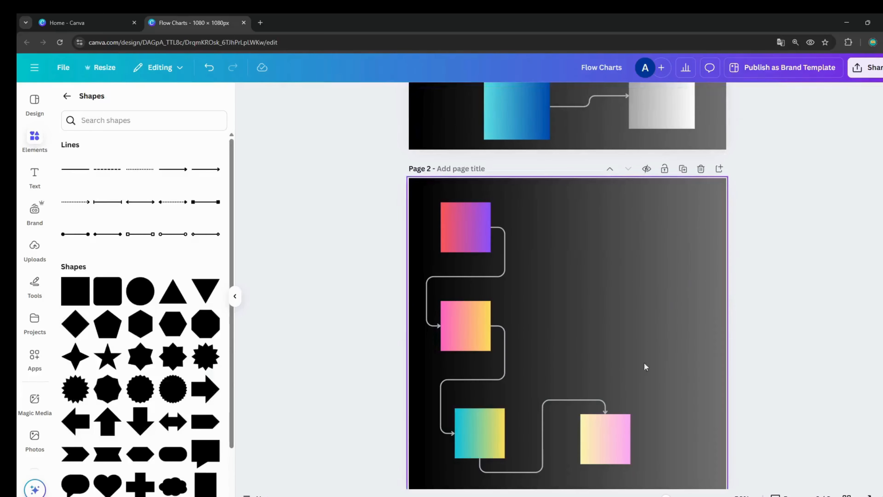
# Extend the flow from the yellow-to-pink square with one connected copy to its right and two more stacked above that copy
pyautogui.click(607, 454)
pyautogui.click(642, 438)
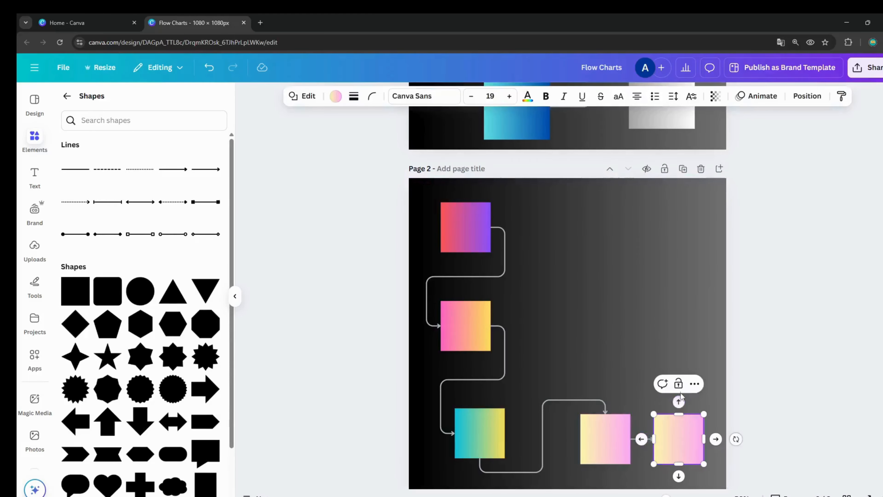
pyautogui.click(678, 402)
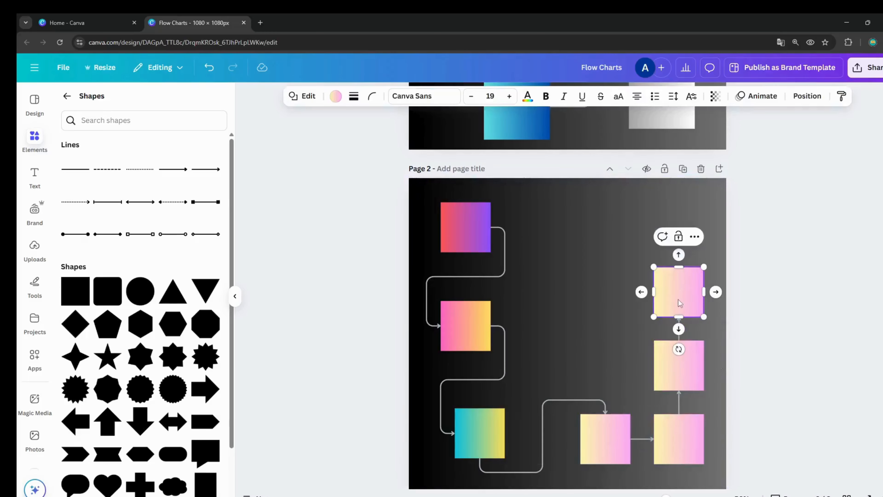
pyautogui.click(678, 328)
# Move the last yellow-to-pink copy to the page's upper middle and shift the other two copies up and slightly right
pyautogui.moveTo(666, 237); pyautogui.dragTo(574, 209)
pyautogui.moveTo(688, 362); pyautogui.dragTo(692, 287)
pyautogui.moveTo(691, 428); pyautogui.dragTo(707, 378)
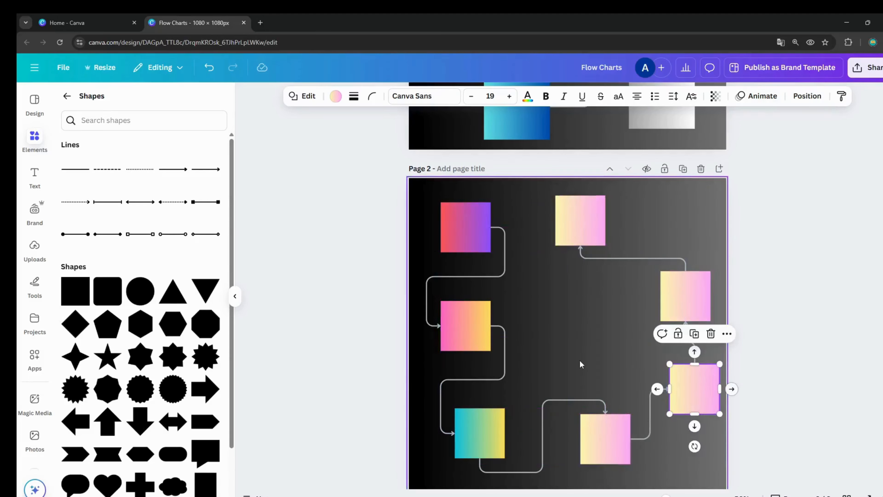
pyautogui.click(582, 306)
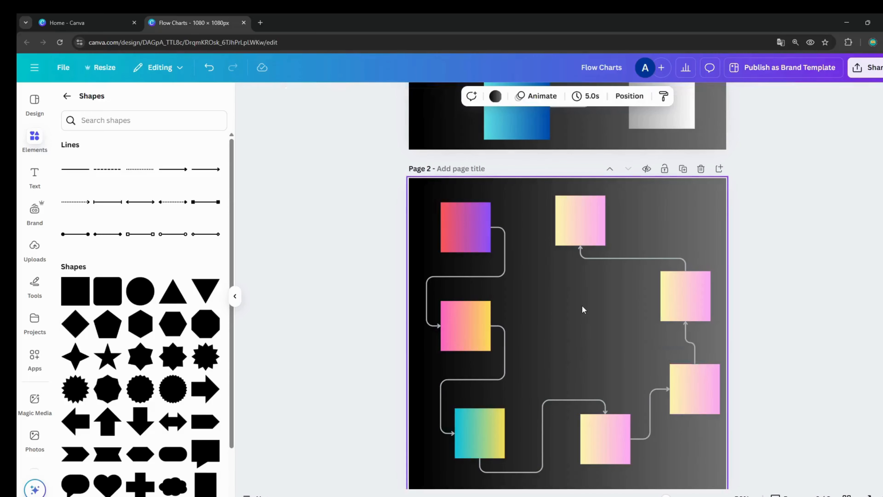
# Disable Quick Flow on the topmost yellow-to-pink square
pyautogui.rightClick(588, 226)
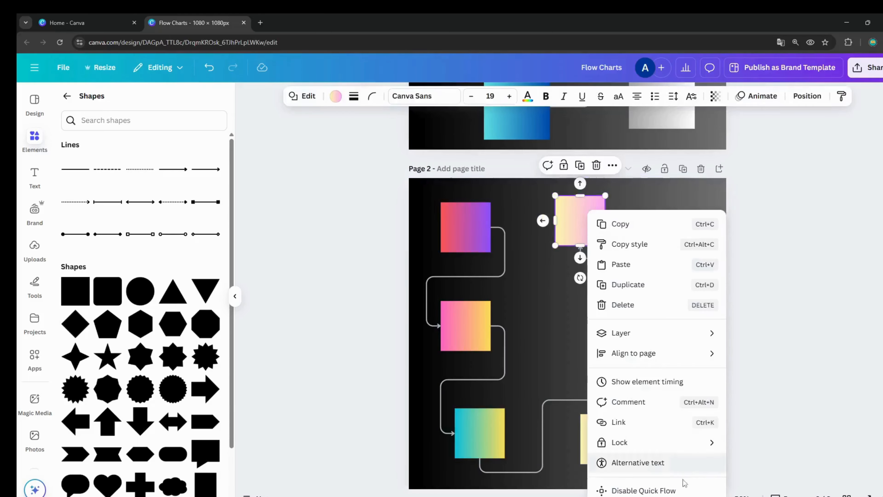
pyautogui.click(682, 488)
pyautogui.click(591, 359)
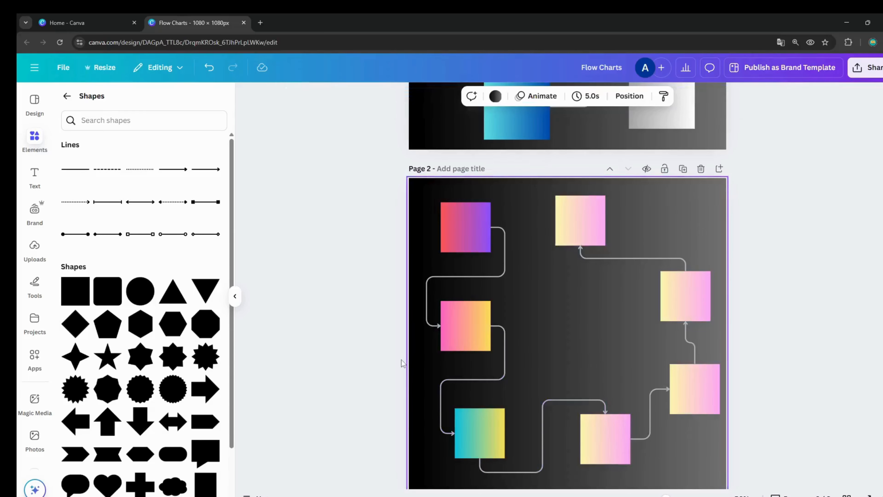
# Add a five-pointed star in the middle of page 2 between the squares and enable Quick Flow on it
pyautogui.click(104, 370)
pyautogui.click(617, 306)
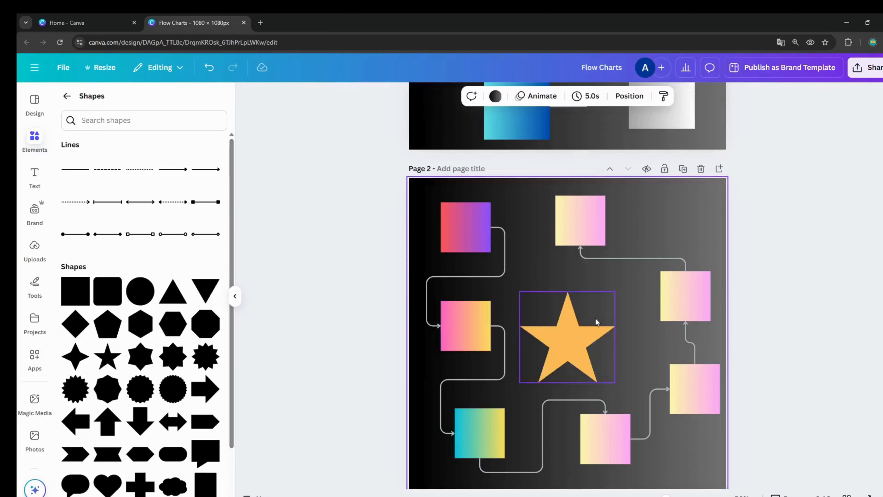
pyautogui.click(559, 322)
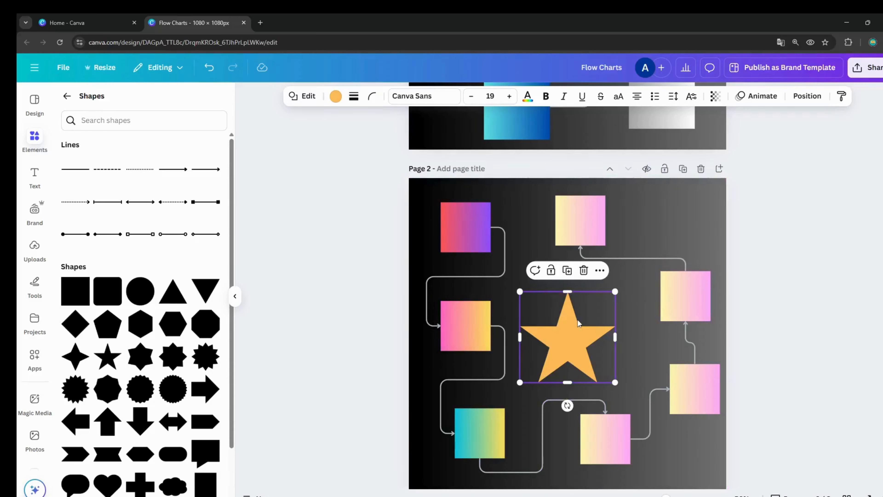
pyautogui.moveTo(577, 319); pyautogui.dragTo(586, 310)
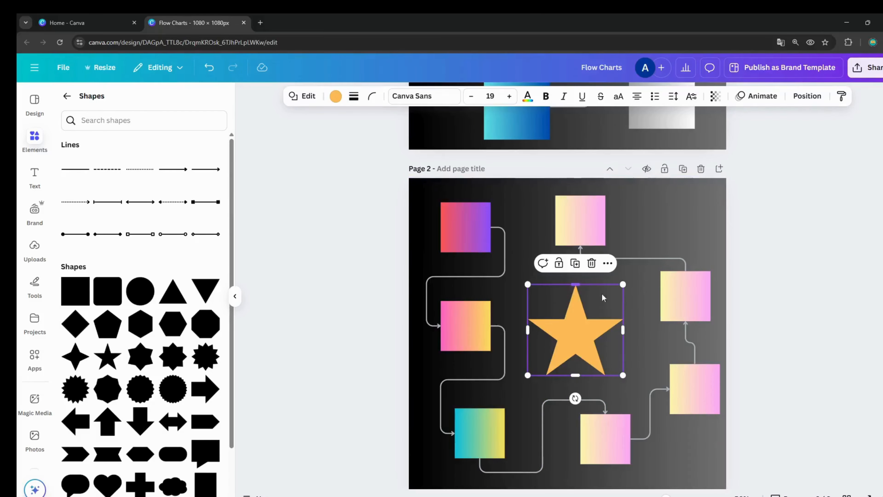
pyautogui.rightClick(585, 338)
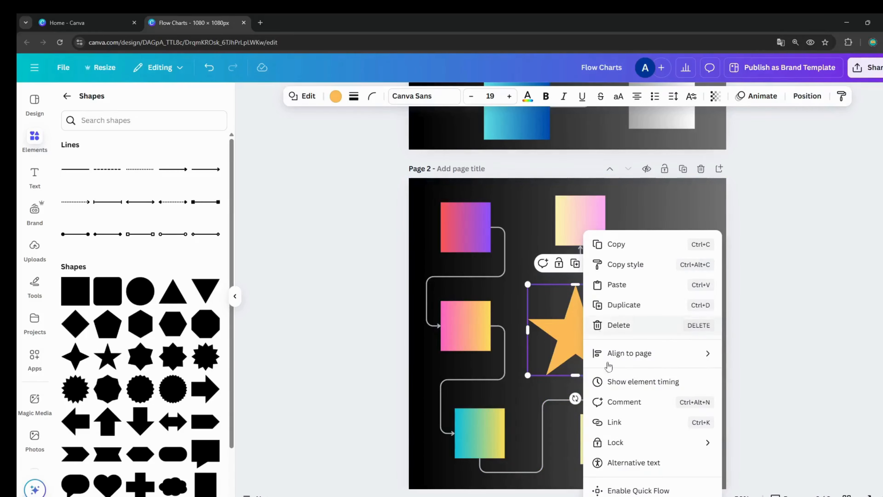
pyautogui.click(673, 490)
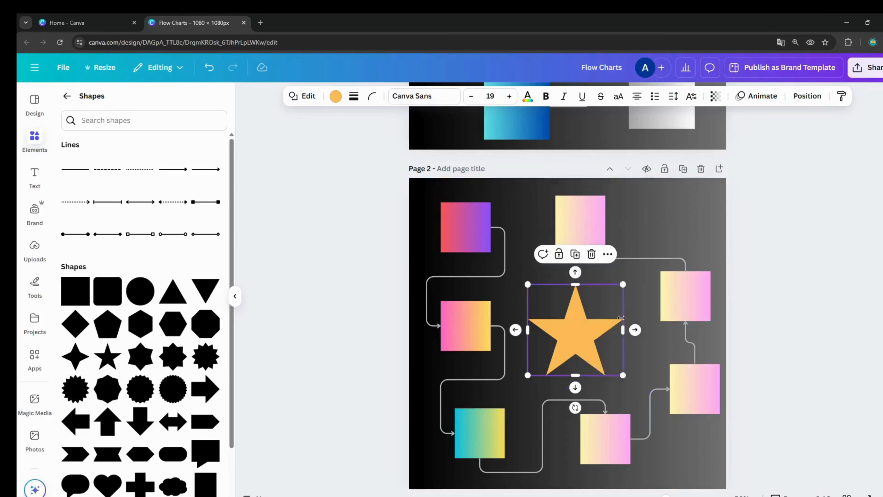
# Add a connected copy to the right of the orange star and spread both stars across the middle of page 2
pyautogui.click(635, 329)
pyautogui.moveTo(667, 204); pyautogui.dragTo(681, 411)
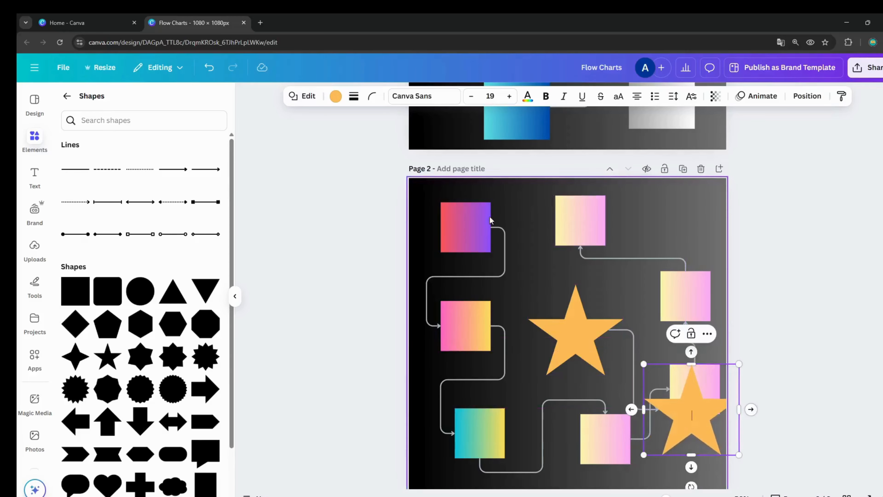
pyautogui.moveTo(554, 338); pyautogui.dragTo(492, 305)
pyautogui.moveTo(695, 403); pyautogui.dragTo(652, 314)
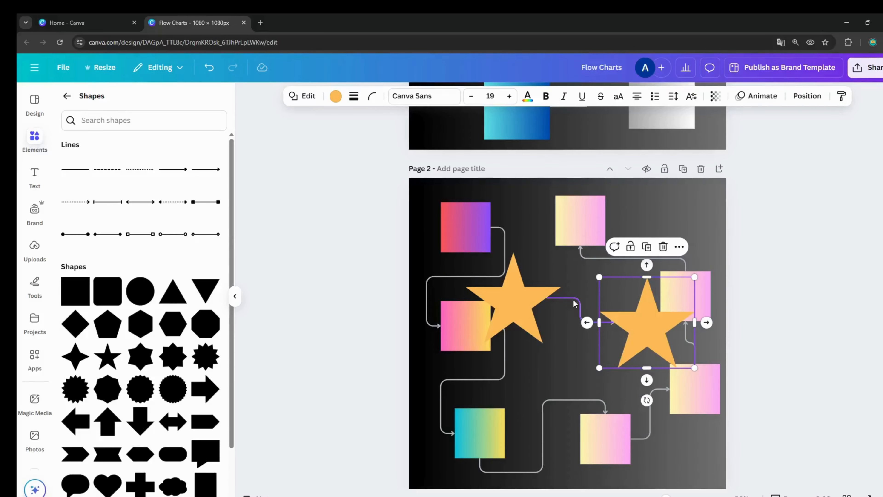
pyautogui.click(514, 306)
pyautogui.moveTo(515, 306); pyautogui.dragTo(528, 339)
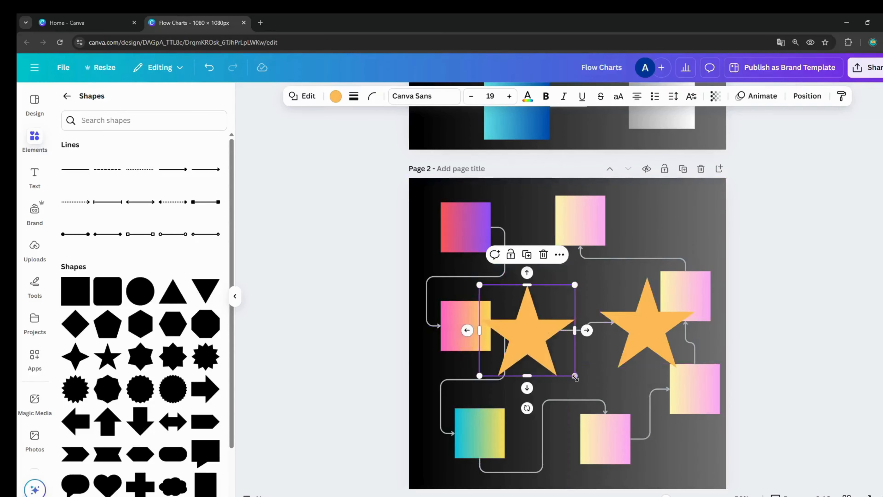
# Shrink the original star to under half its size and its copy to about two thirds, placing the copy to its lower right
pyautogui.moveTo(575, 377); pyautogui.dragTo(530, 293)
pyautogui.moveTo(662, 335); pyautogui.dragTo(621, 351)
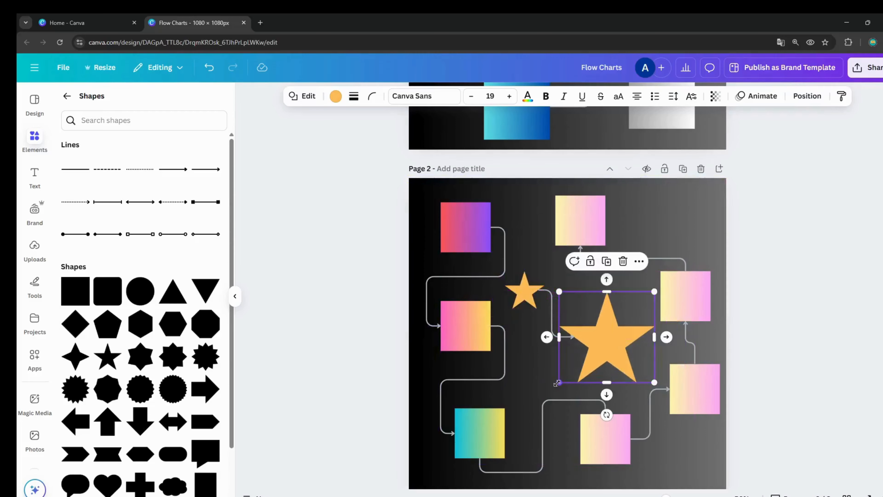
pyautogui.moveTo(557, 383); pyautogui.dragTo(601, 340)
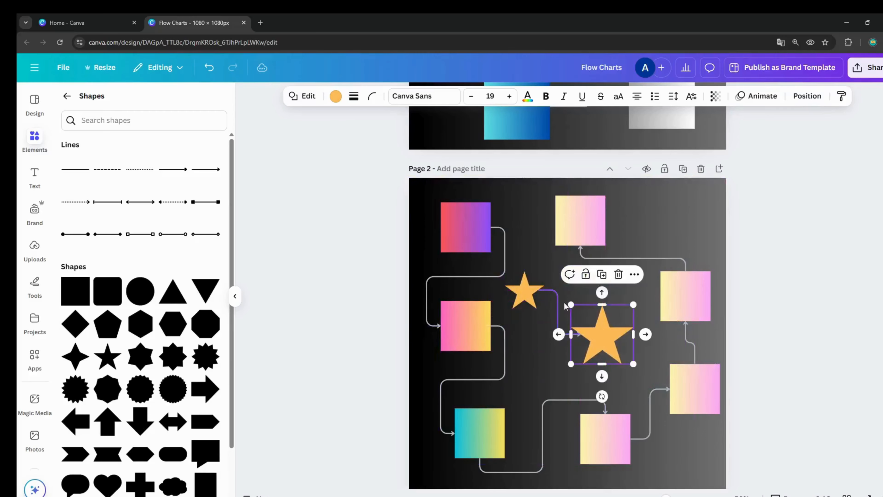
# Set the stroke colour of the connector arrow between the two stars to Peach #ffbd59
pyautogui.click(556, 305)
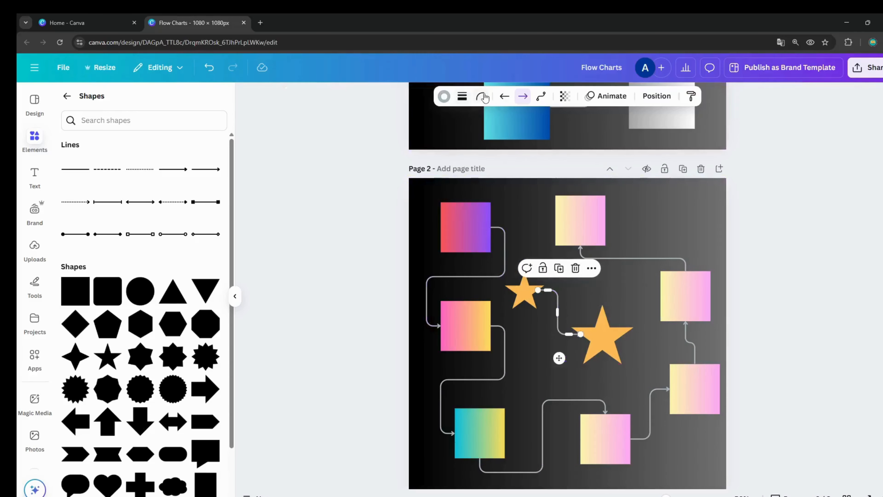
pyautogui.click(445, 98)
pyautogui.click(155, 174)
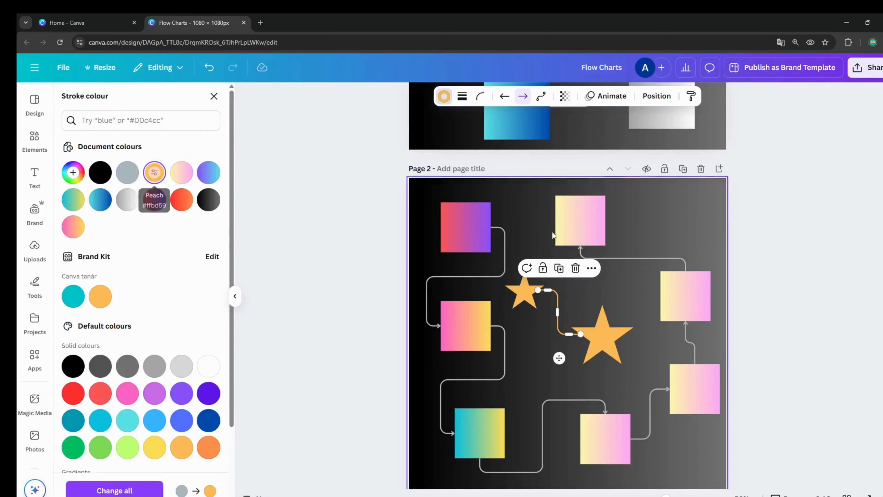
pyautogui.click(646, 225)
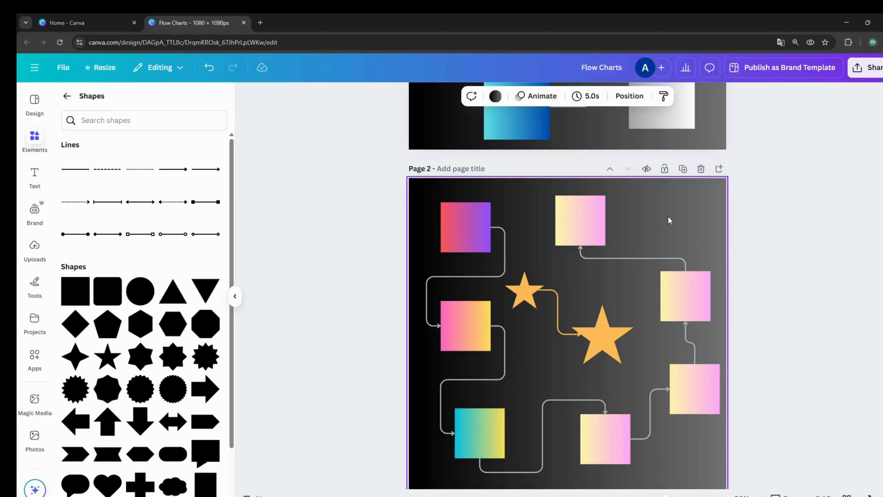
pyautogui.rightClick(583, 221)
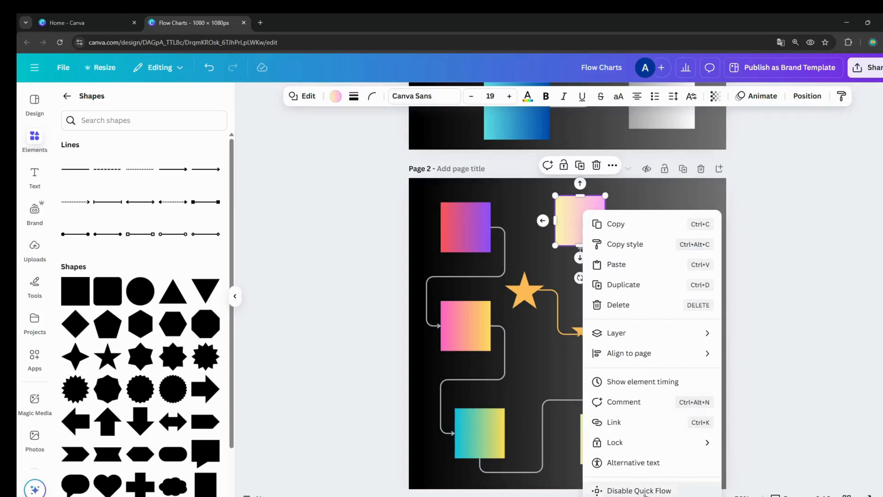
pyautogui.click(691, 197)
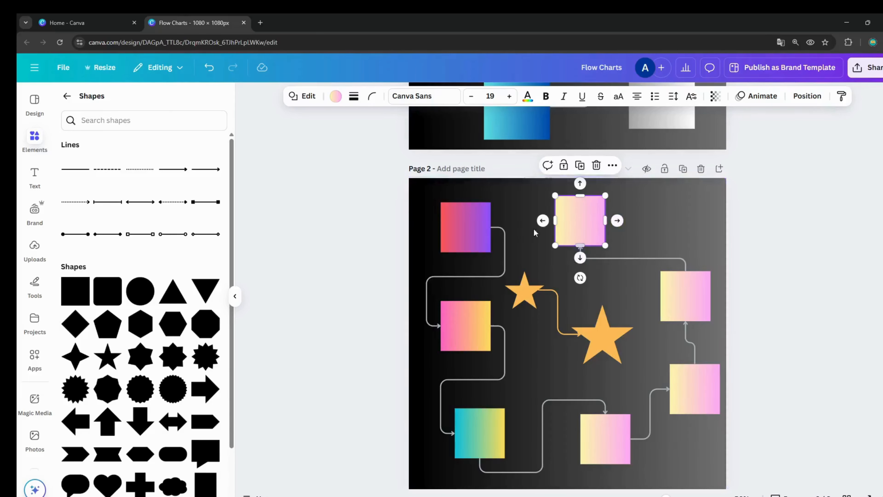
pyautogui.click(681, 230)
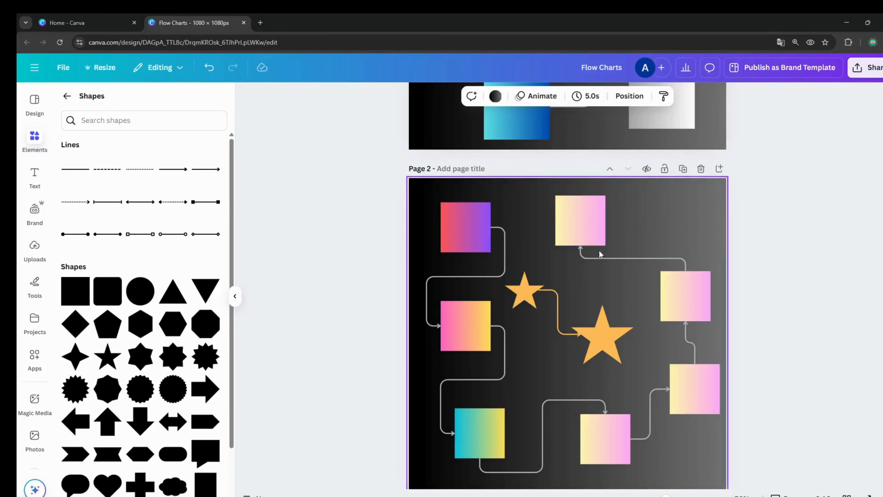
# Shift the topmost and upper-right yellow-to-pink squares slightly left, and move both slightly up together with their connector
pyautogui.moveTo(596, 219)
pyautogui.mouseDown()
pyautogui.moveTo(642, 219)
pyautogui.moveTo(578, 219)
pyautogui.mouseUp()
pyautogui.moveTo(695, 295)
pyautogui.mouseDown()
pyautogui.moveTo(671, 294)
pyautogui.moveTo(684, 295)
pyautogui.mouseUp()
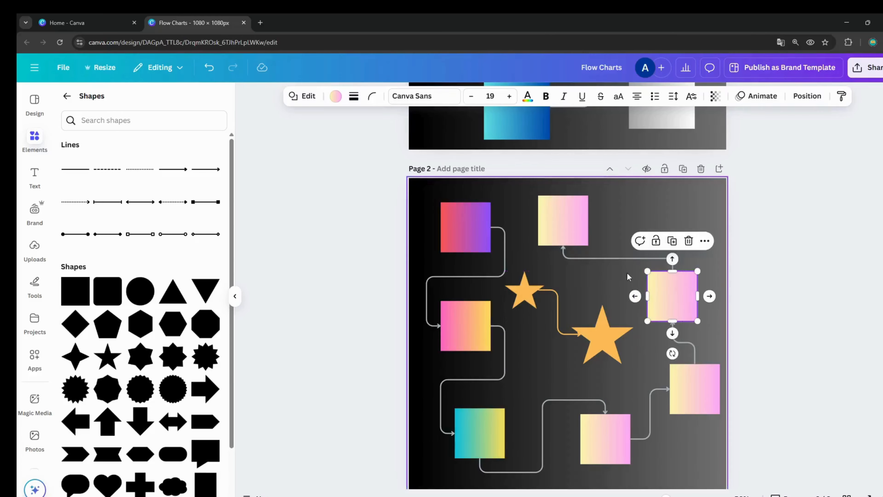
pyautogui.click(625, 259)
pyautogui.moveTo(622, 258)
pyautogui.mouseDown()
pyautogui.moveTo(648, 246)
pyautogui.moveTo(634, 239)
pyautogui.moveTo(615, 262)
pyautogui.moveTo(625, 264)
pyautogui.moveTo(622, 248)
pyautogui.moveTo(603, 251)
pyautogui.moveTo(626, 258)
pyautogui.moveTo(615, 241)
pyautogui.moveTo(636, 253)
pyautogui.moveTo(615, 242)
pyautogui.moveTo(617, 251)
pyautogui.mouseUp()
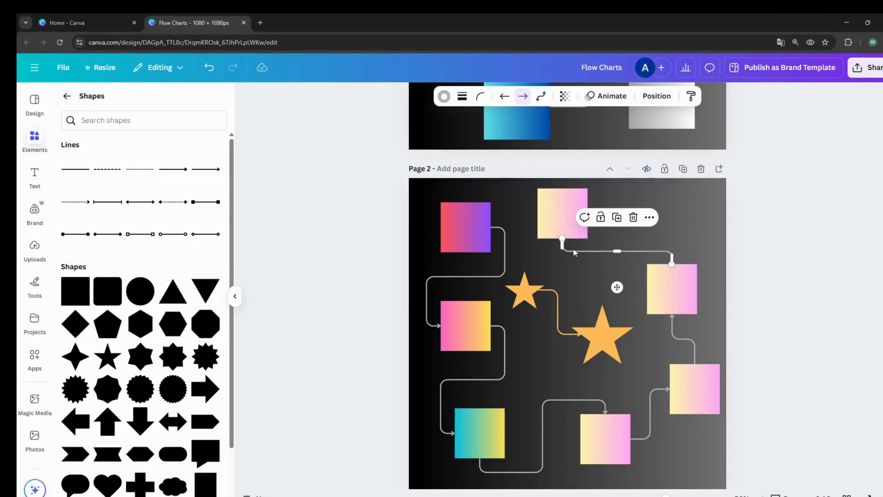
pyautogui.moveTo(627, 254); pyautogui.dragTo(623, 253)
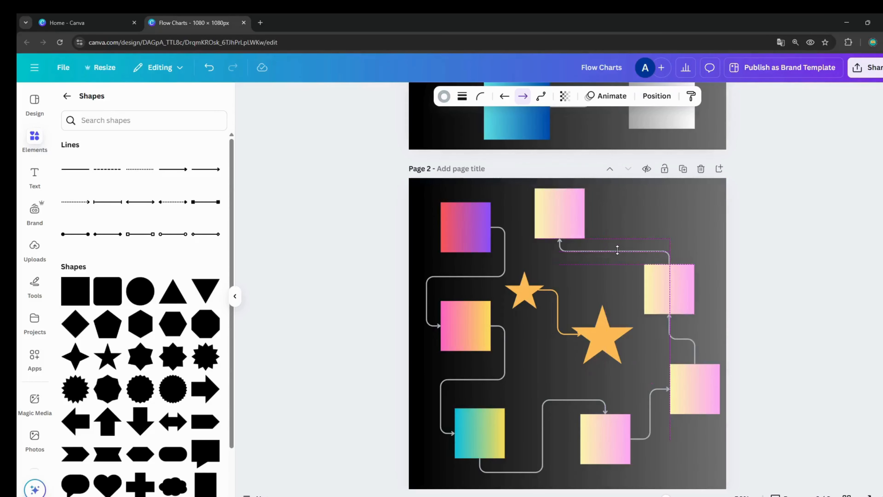
pyautogui.click(680, 231)
pyautogui.click(570, 230)
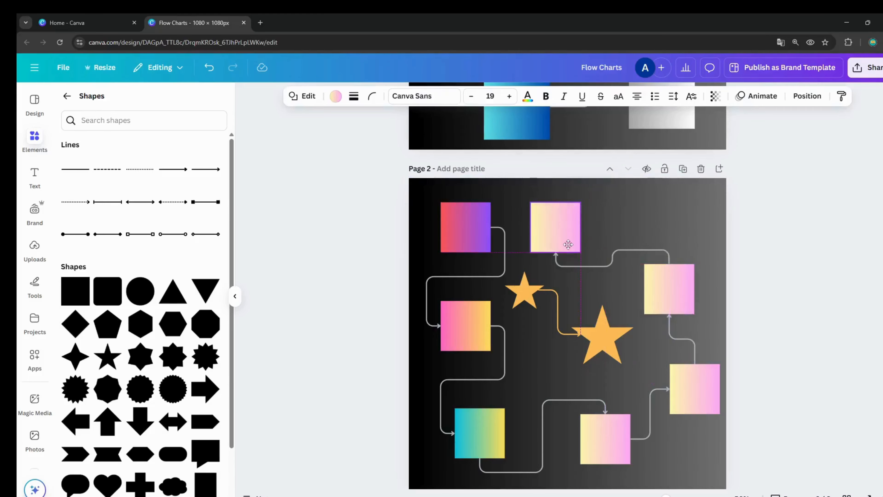
pyautogui.click(691, 231)
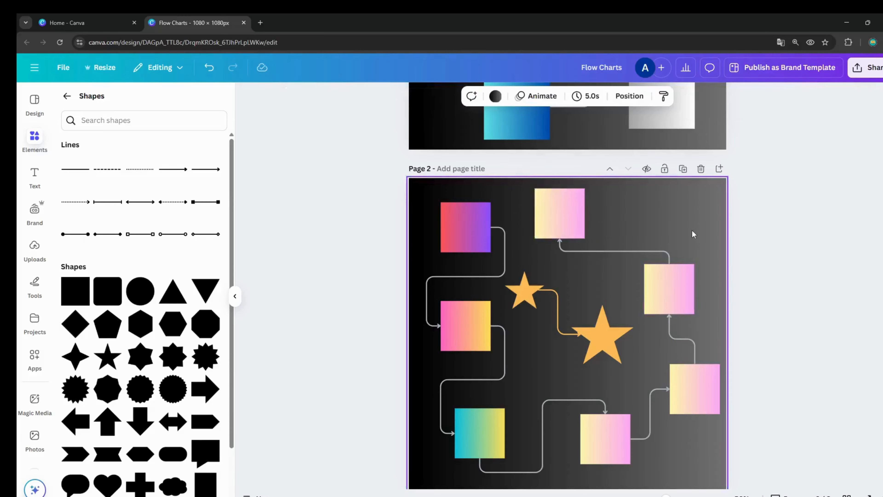